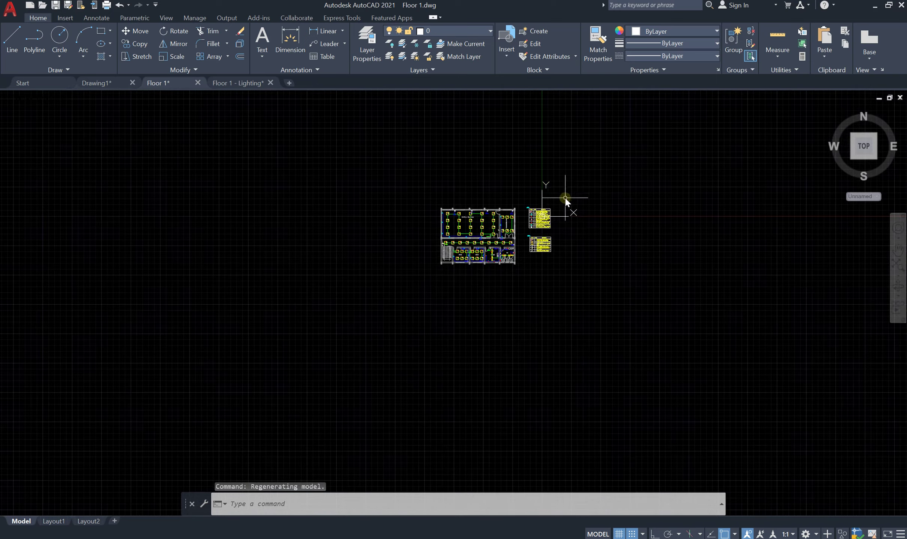
Step: Select the whole floor plan with both legend tables and move them together to a new position in model space
scroll(546, 217, "down", 2)
left_click(613, 169)
left_click(82, 446)
type("M")
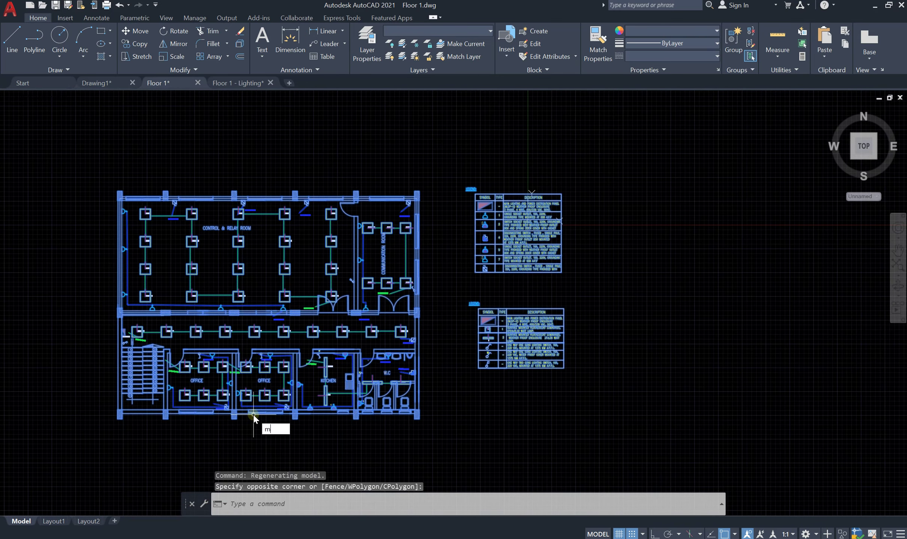
key("Return")
left_click(279, 337)
scroll(262, 339, "down", 4)
left_click(499, 224)
scroll(365, 310, "down", 3)
scroll(396, 304, "up", 6)
scroll(396, 303, "down", 2)
scroll(396, 304, "up", 2)
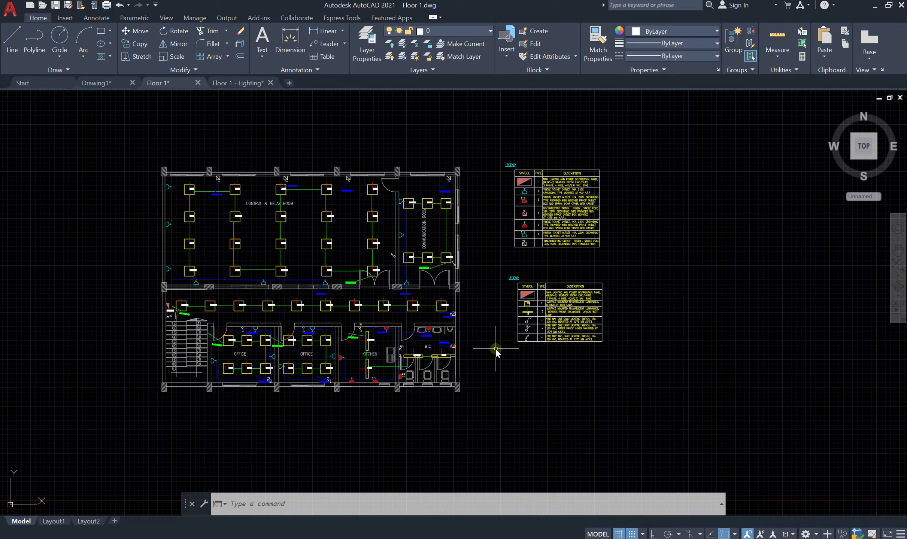
Step: Start a single-sheet plot of the model and choose DWG To PDF.pc3 as the plotter
type("PLOT")
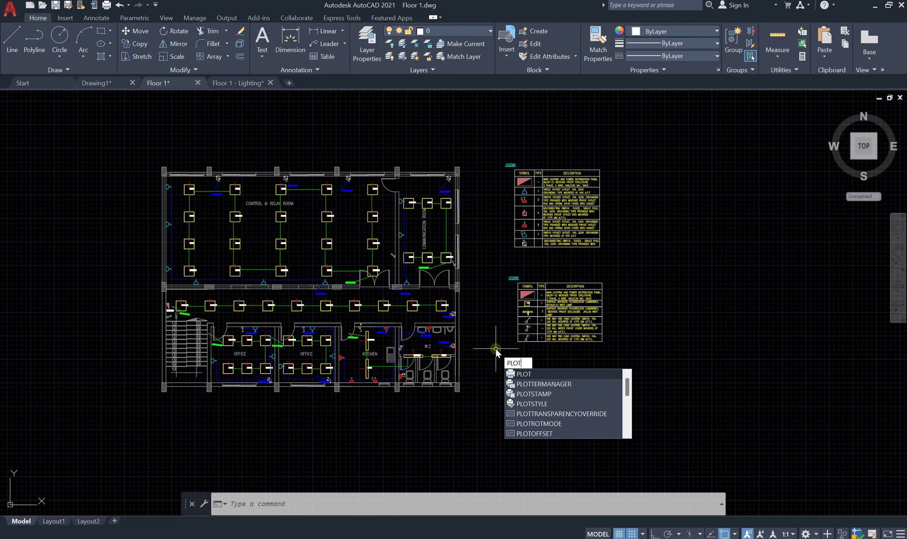
key("Return")
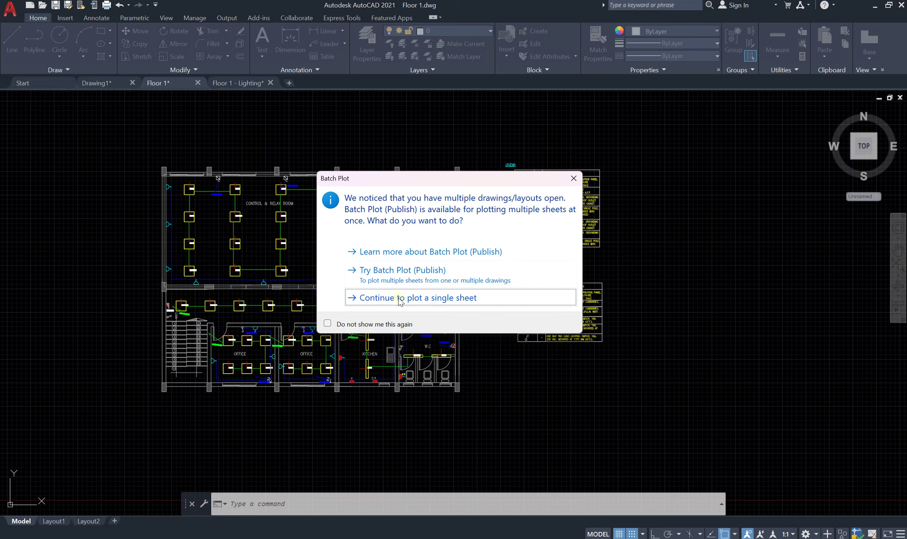
left_click(413, 299)
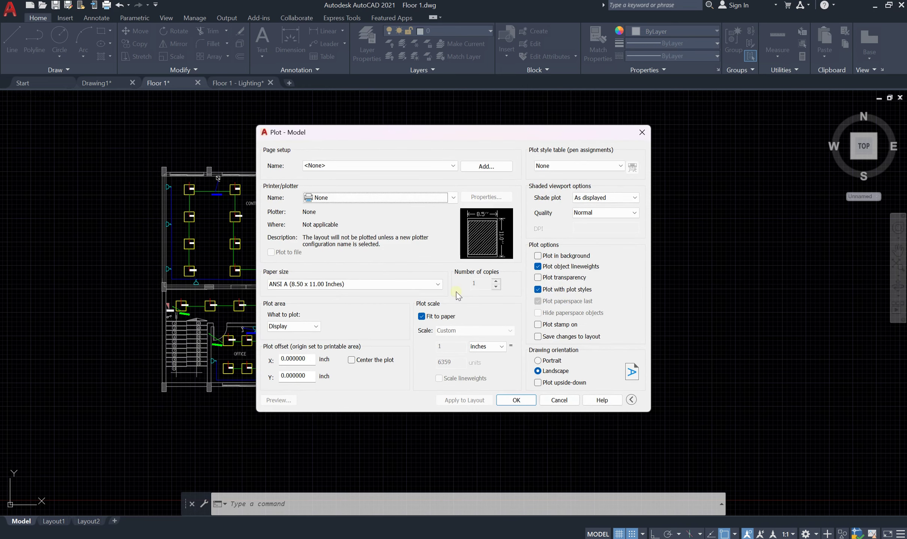
left_click_drag(322, 133, 450, 166)
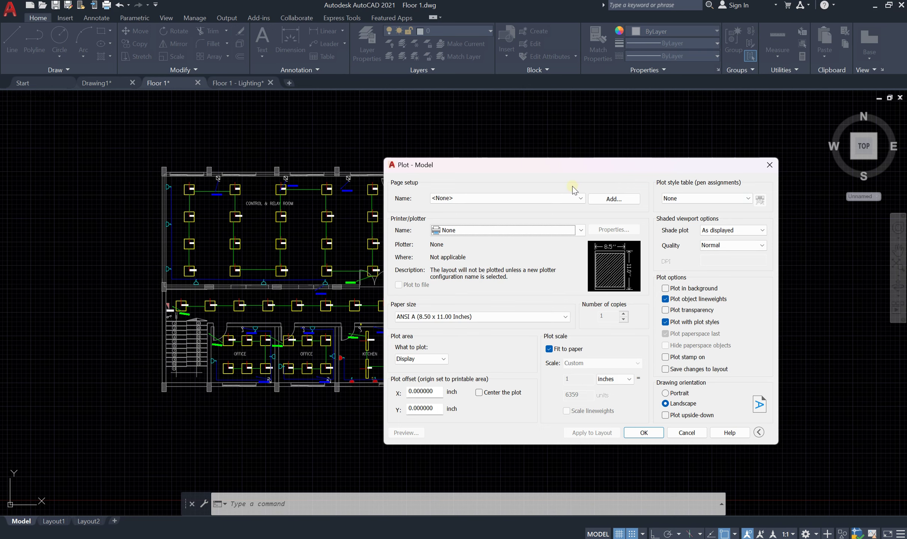
left_click_drag(573, 170, 542, 142)
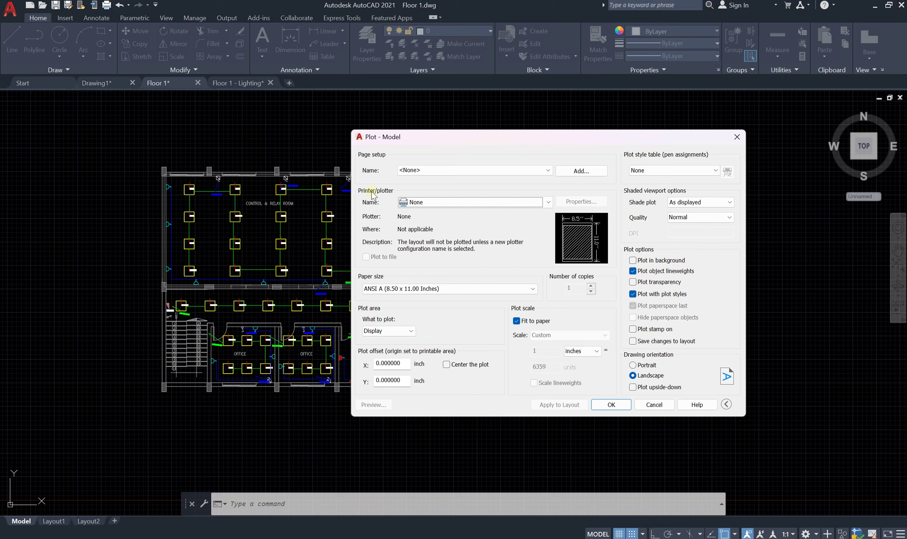
left_click(438, 203)
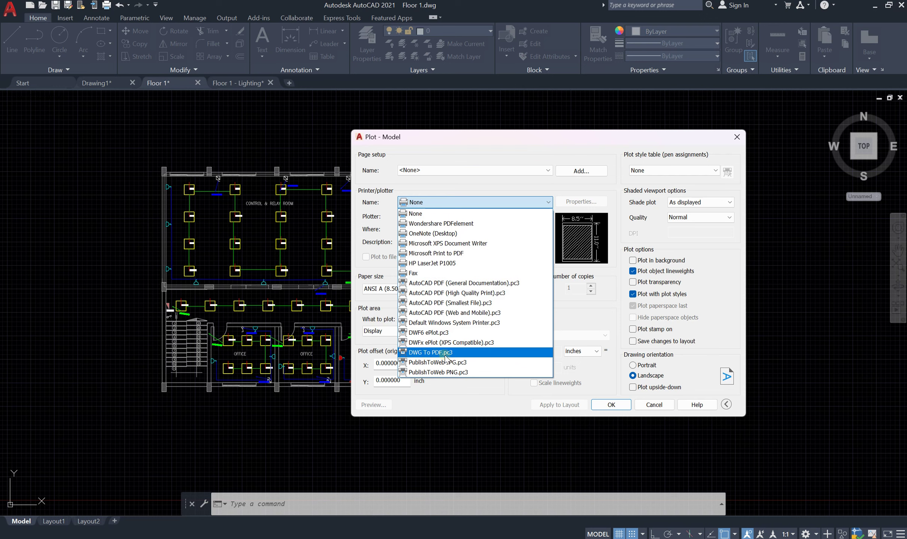
left_click(433, 355)
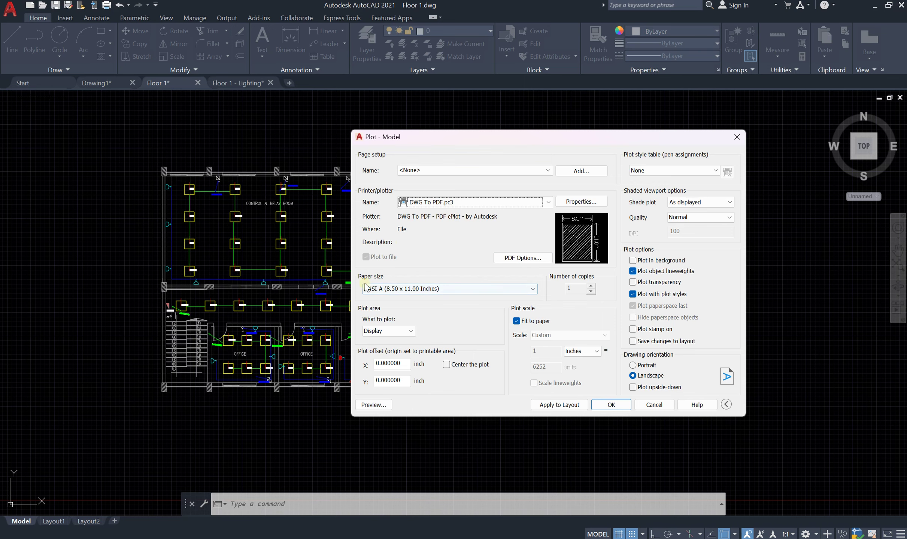
Step: Set the plot's paper size to ISO A3 (420.00 x 297.00 MM)
left_click(426, 289)
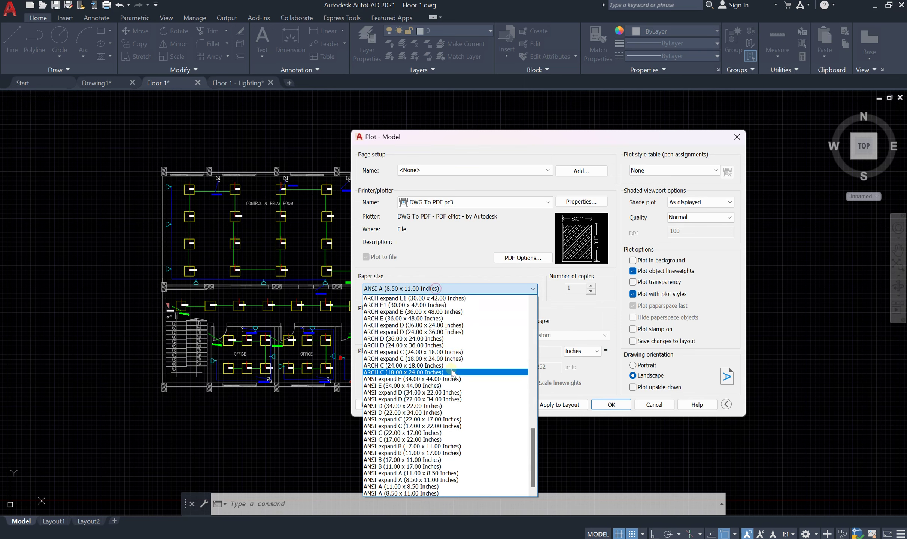
scroll(448, 402, "up", 3)
scroll(448, 403, "up", 10)
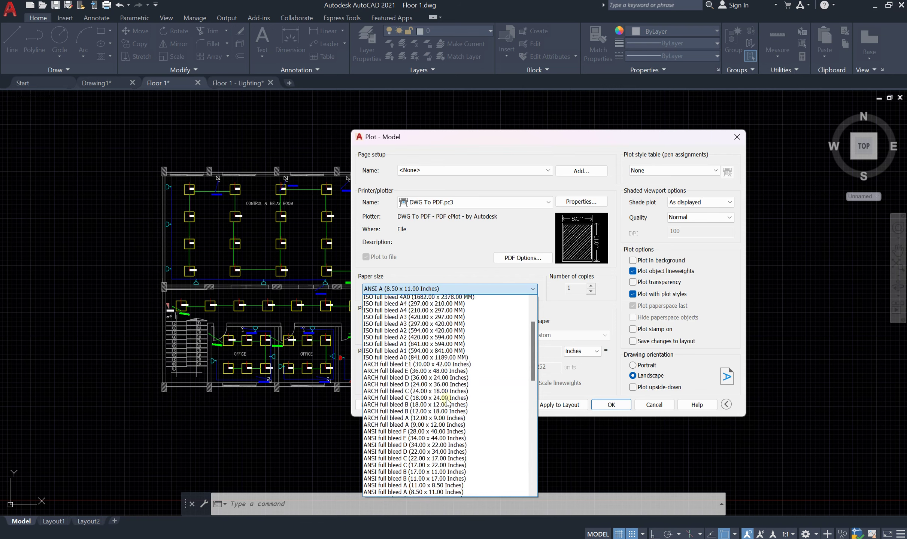
scroll(427, 365, "down", 10)
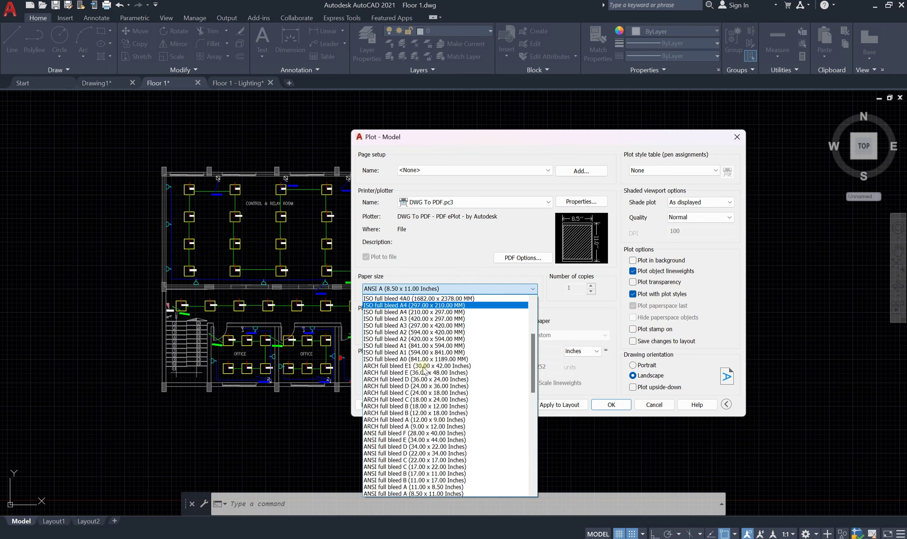
scroll(423, 369, "down", 6)
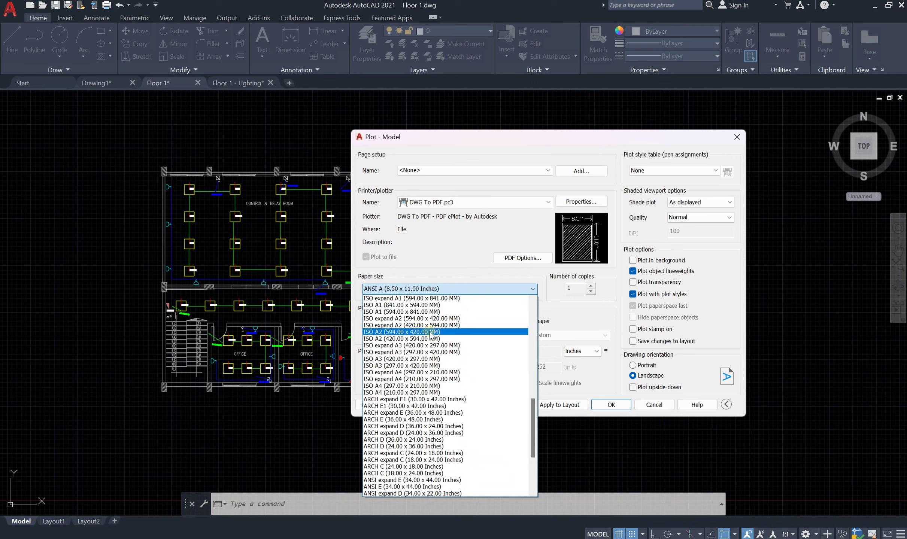
scroll(441, 378, "down", 2)
scroll(441, 381, "down", 2)
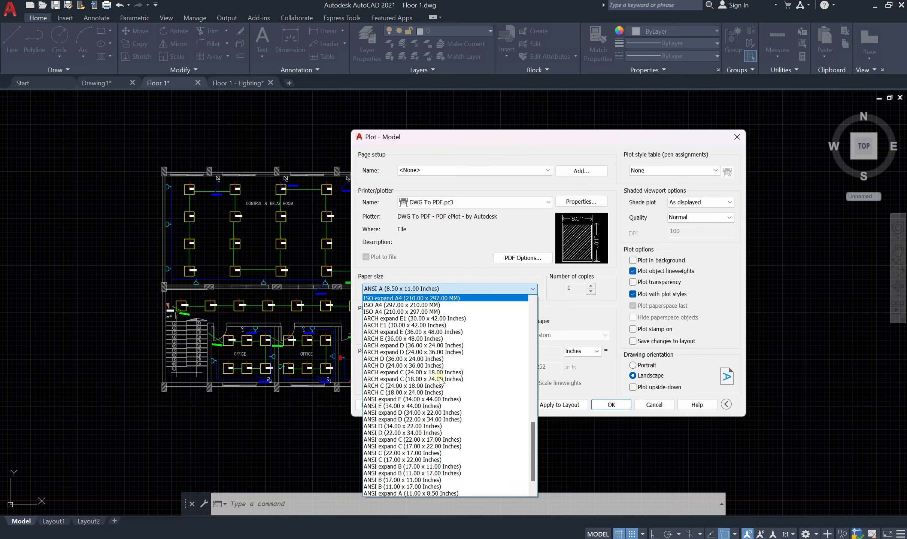
scroll(441, 382, "up", 6)
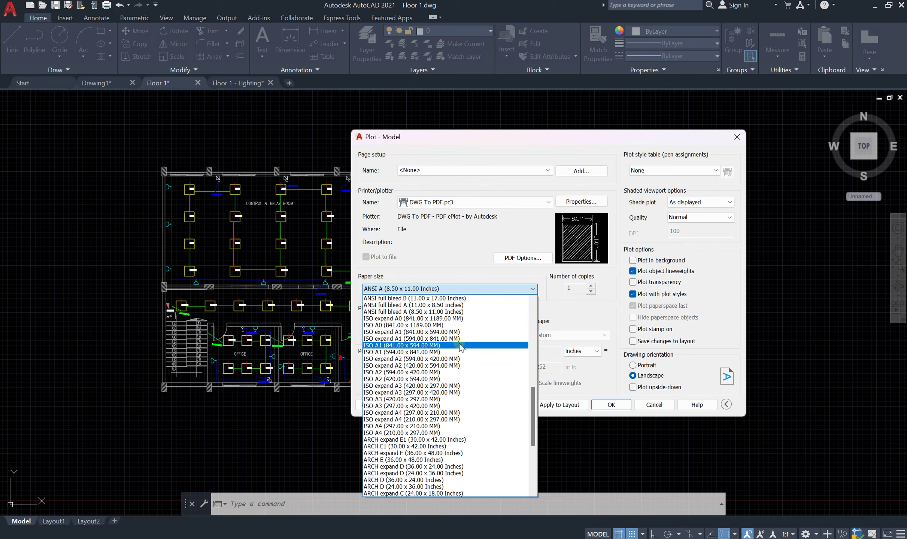
scroll(459, 348, "up", 1)
scroll(459, 347, "down", 2)
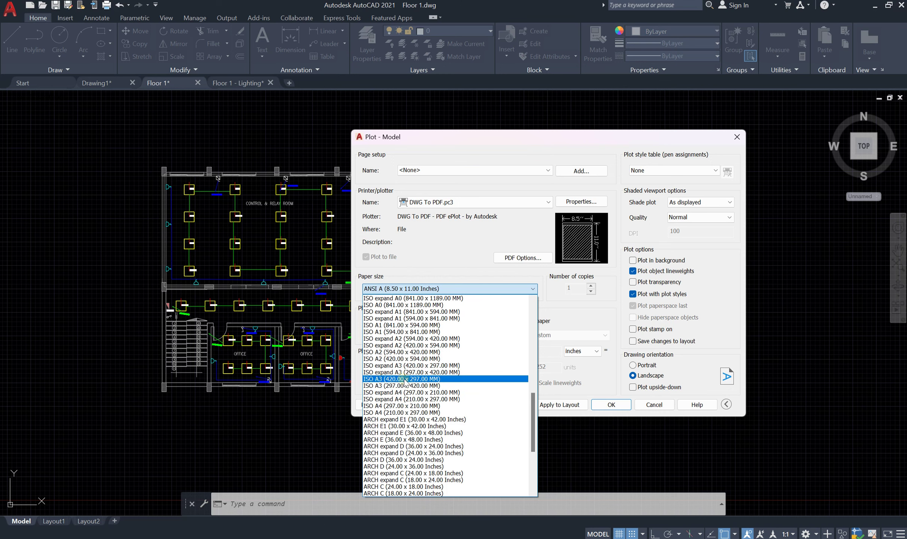
left_click(419, 379)
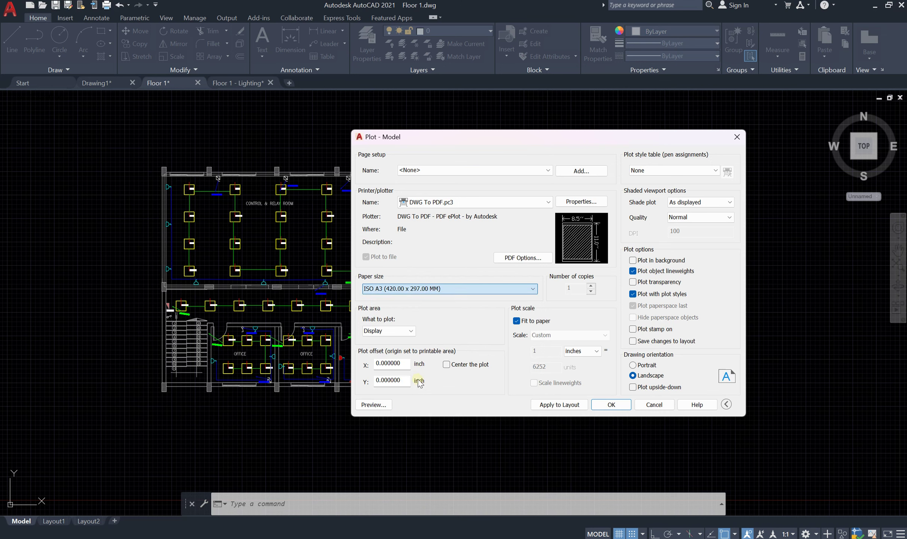
Step: Try the ISO A3 (297.00 x 420.00 MM) paper size for comparison and return to ISO A3 (420.00 x 297.00 MM)
mouse_move(600, 230)
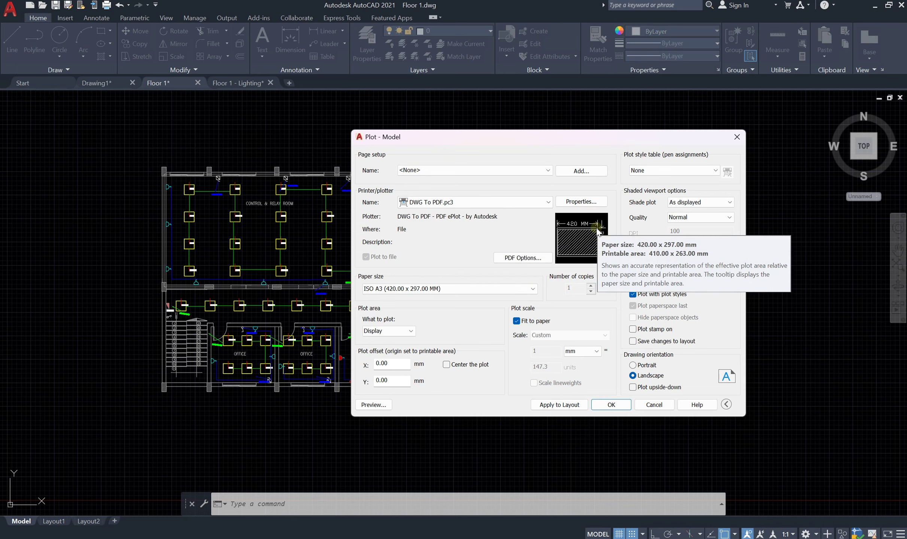
left_click(479, 288)
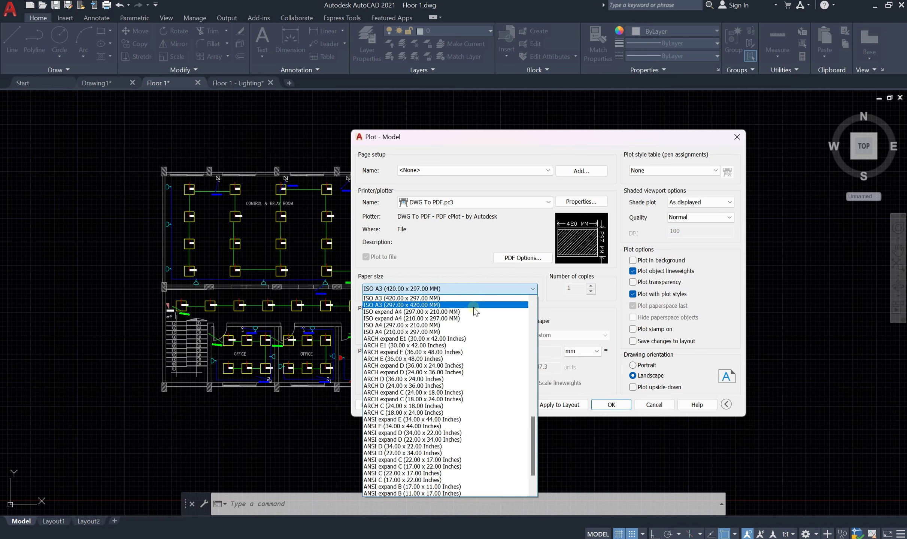
left_click(474, 306)
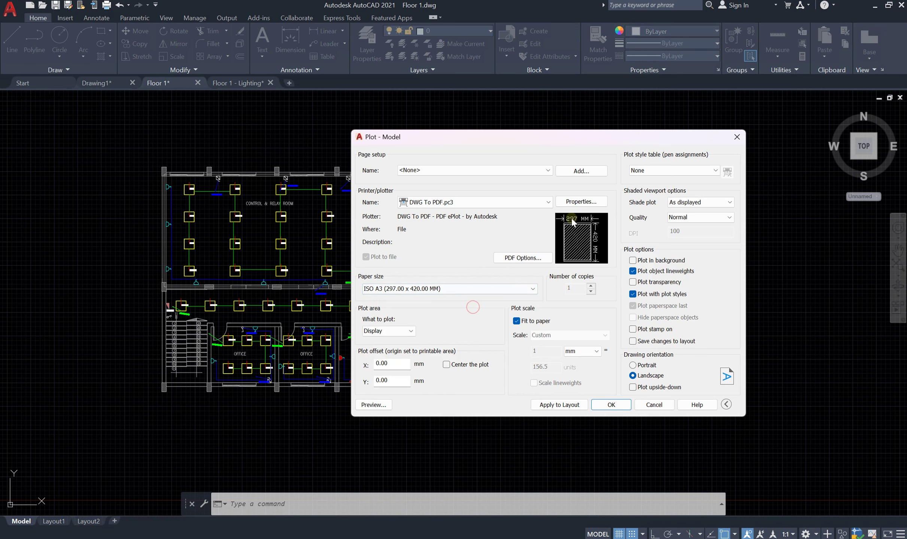
mouse_move(594, 224)
left_click(436, 288)
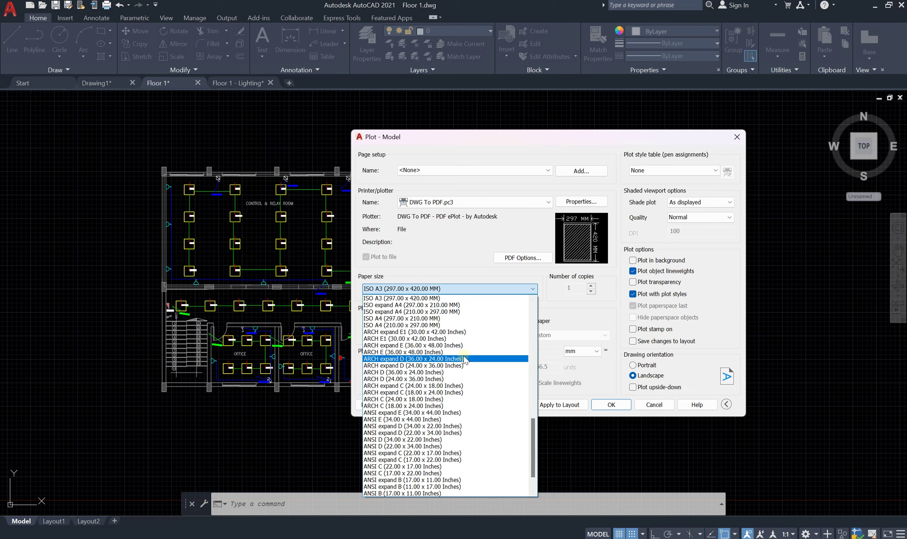
scroll(436, 370, "up", 1)
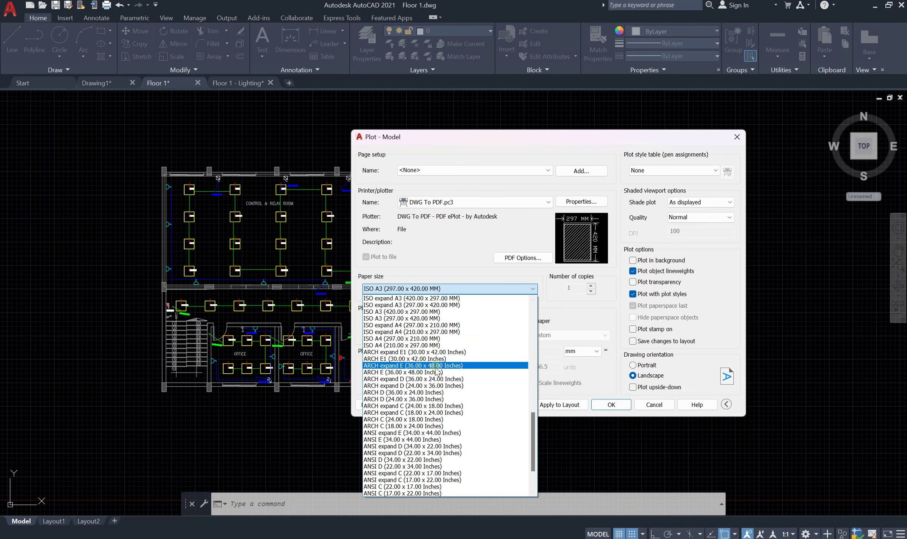
left_click(443, 311)
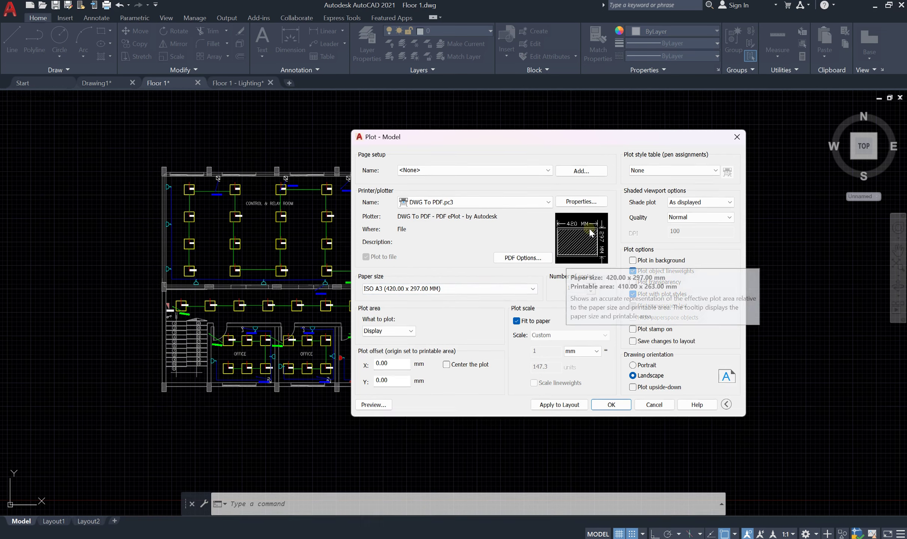
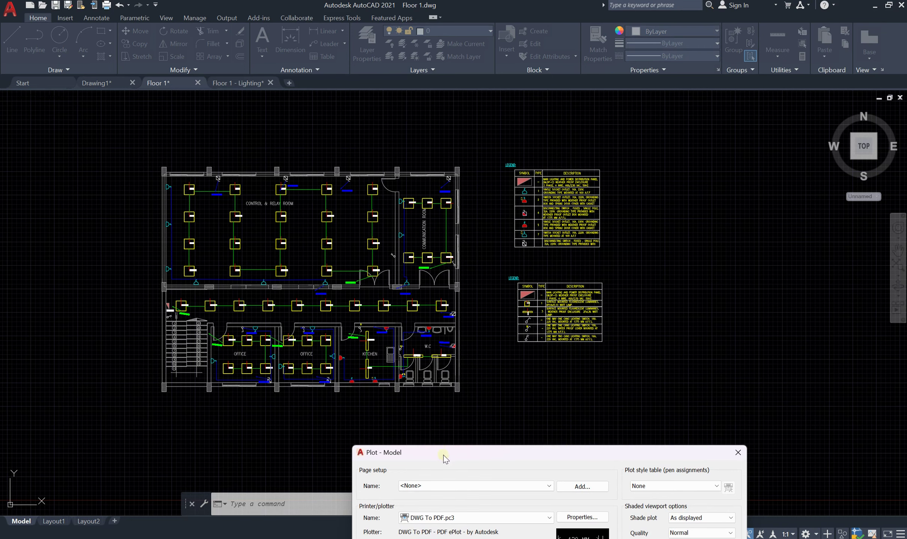
Step: Preview the plot with the Display plot area, examine how the floor plan and legends sit on the sheet, and exit the preview
left_click_drag(445, 458, 487, 130)
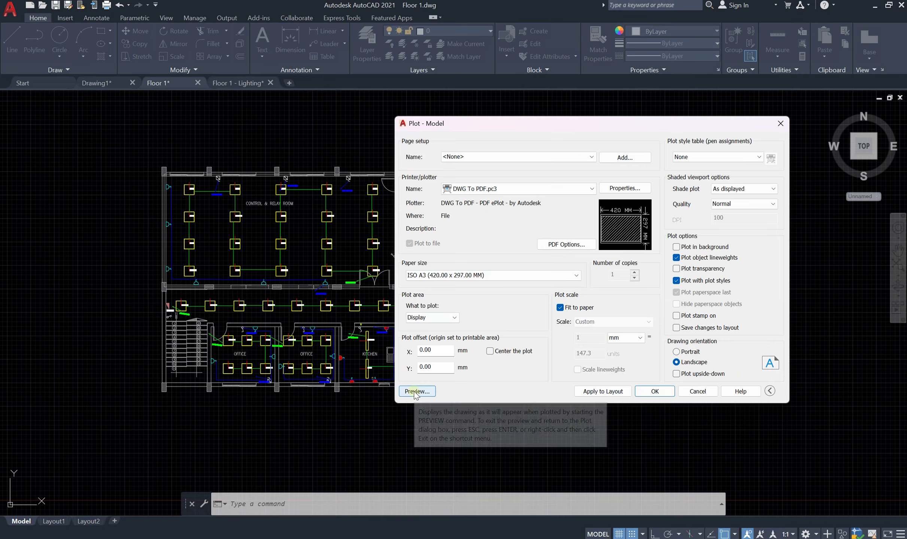
left_click(416, 391)
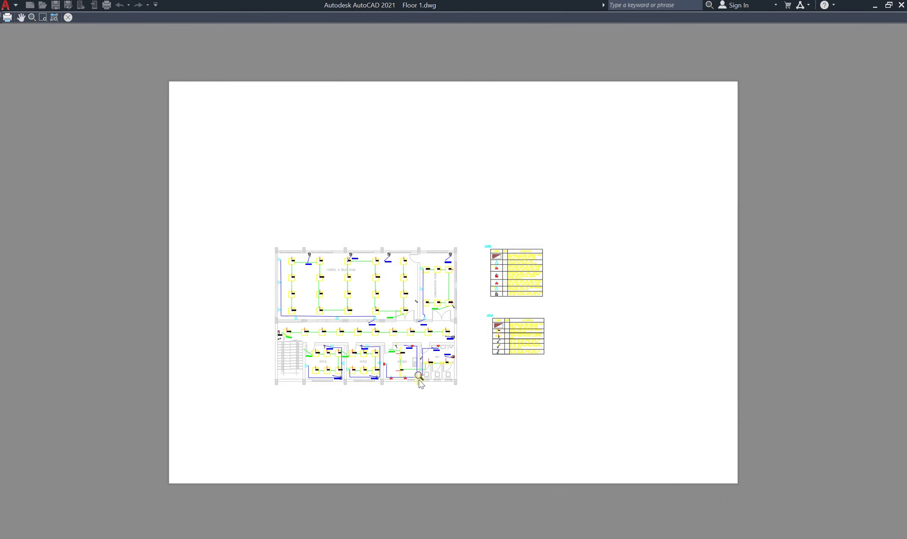
scroll(385, 315, "up", 5)
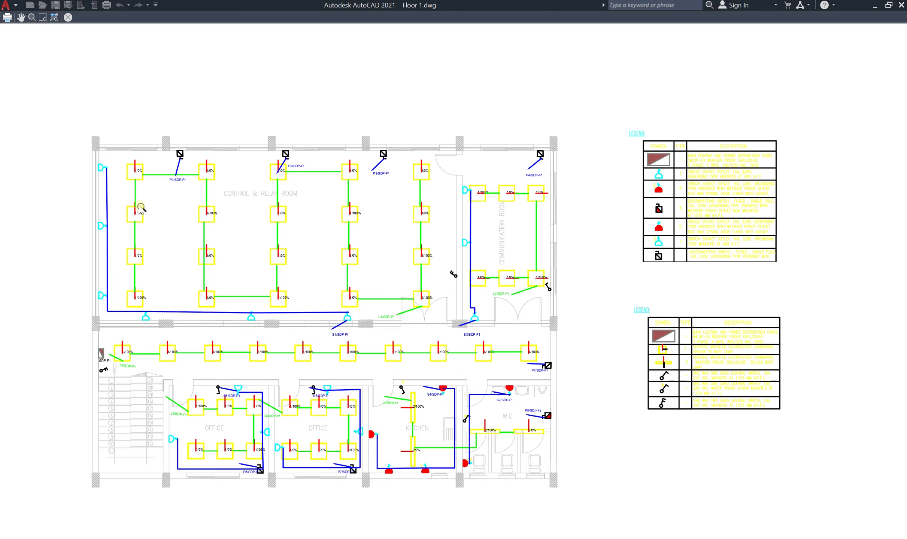
scroll(176, 214, "down", 5)
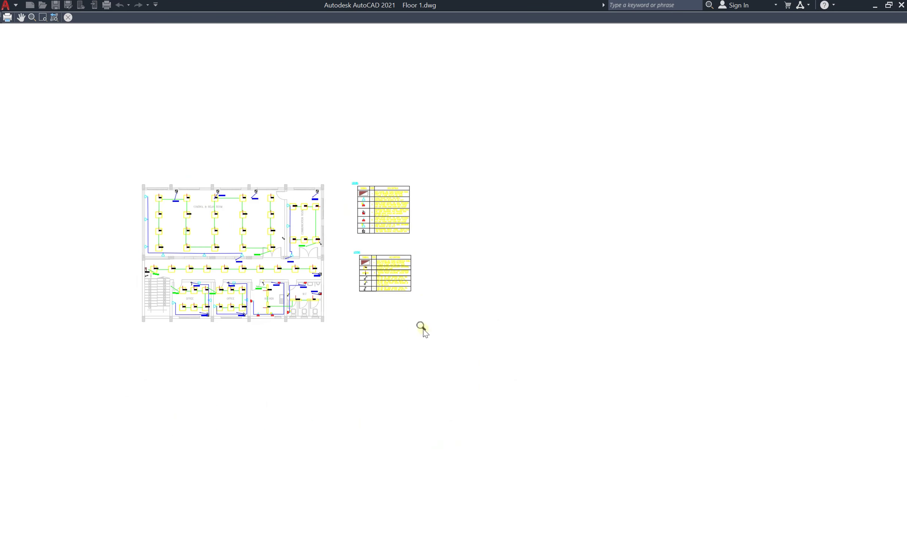
scroll(281, 204, "down", 3)
scroll(186, 196, "up", 4)
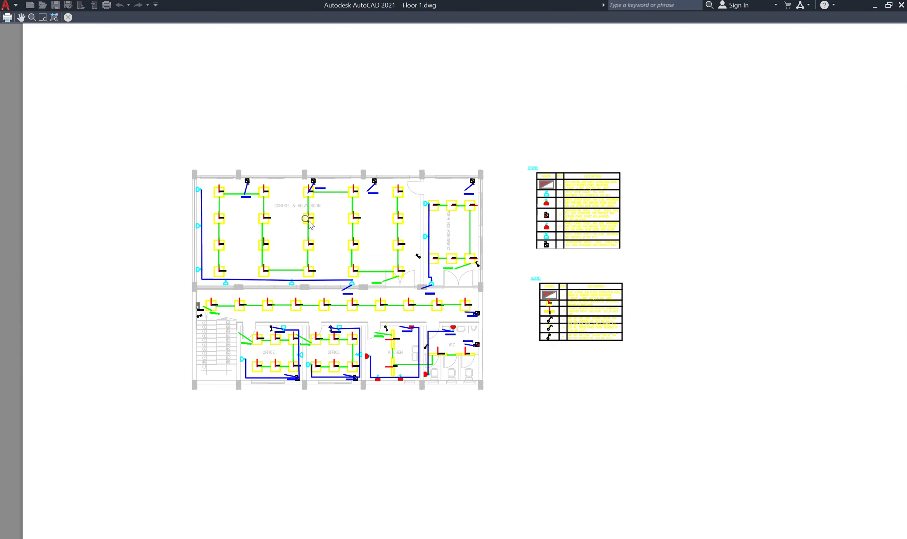
key("Escape")
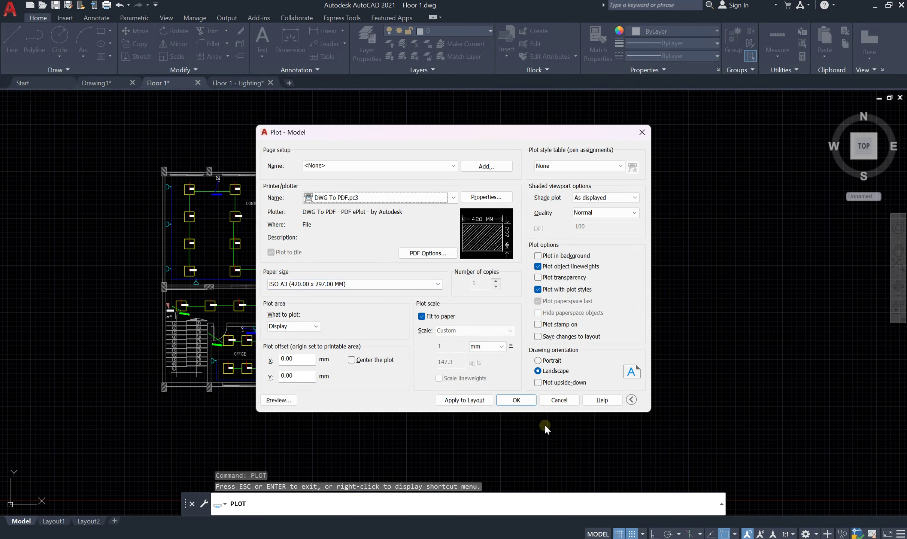
Step: Check the plot area setting and cancel the plot setup without plotting
key("shift+Tab")
key("shift+Tab")
key("shift+Tab")
key("shift+Tab")
key("shift+Tab")
left_click(309, 316)
left_click_drag(402, 134, 550, 129)
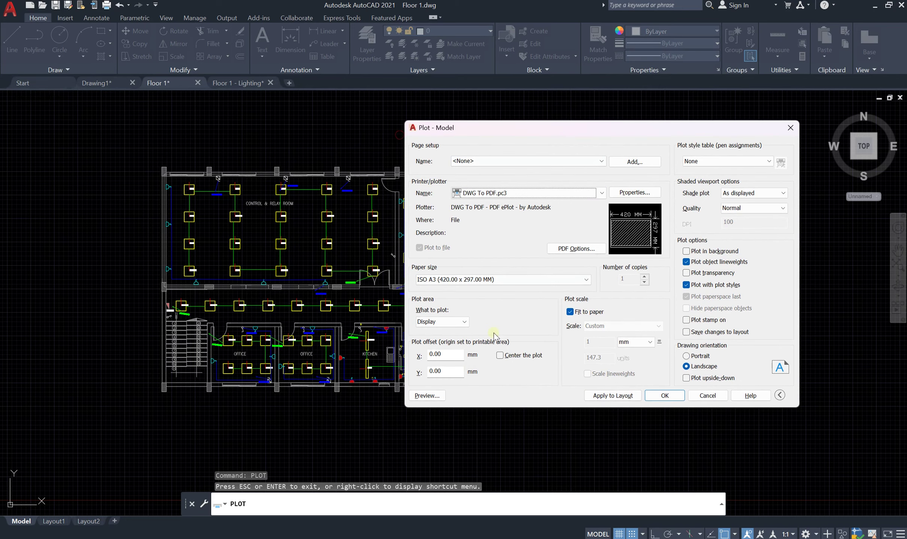
left_click(449, 322)
left_click(449, 323)
left_click(707, 396)
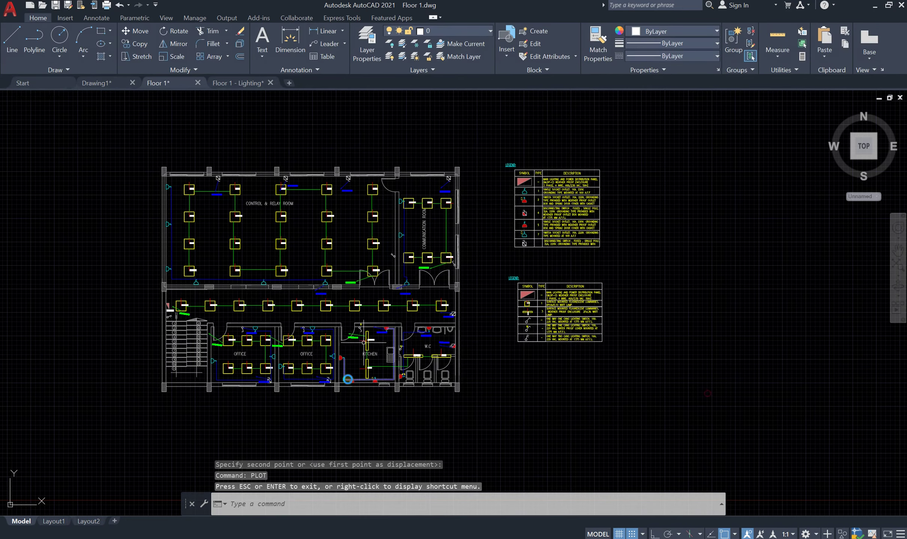
Step: Zoom in on the Control & Relay Room luminaires and set up a single-sheet plot with the DWG To PDF.pc3 plotter
scroll(192, 193, "up", 10)
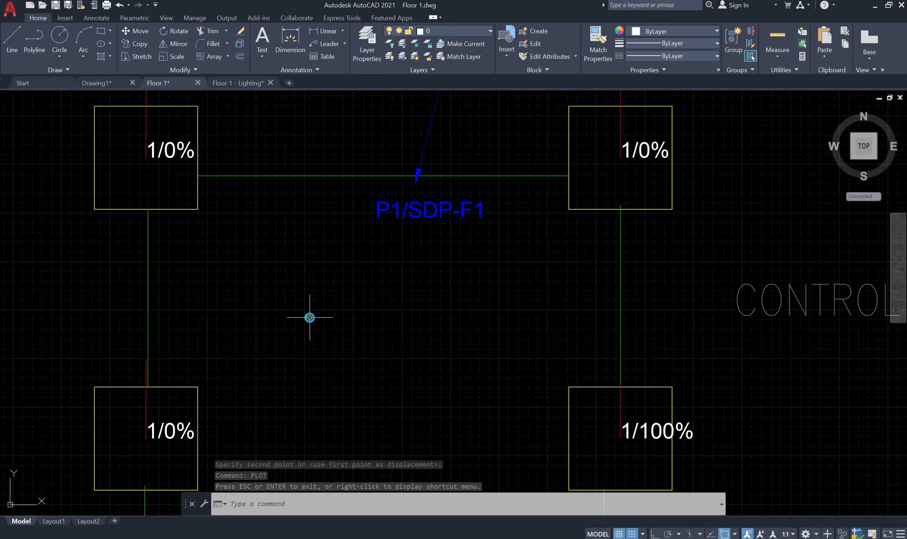
type("PLO")
key("Return")
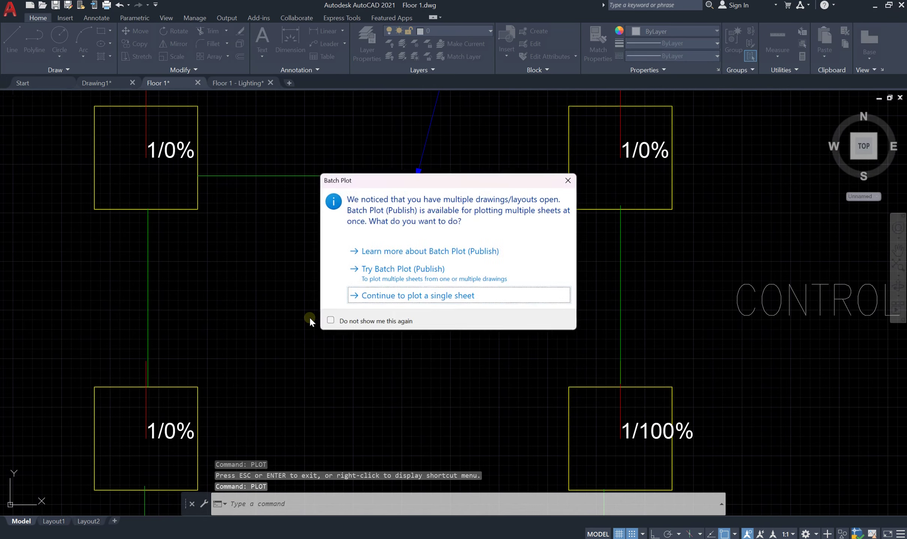
left_click(326, 323)
left_click(376, 302)
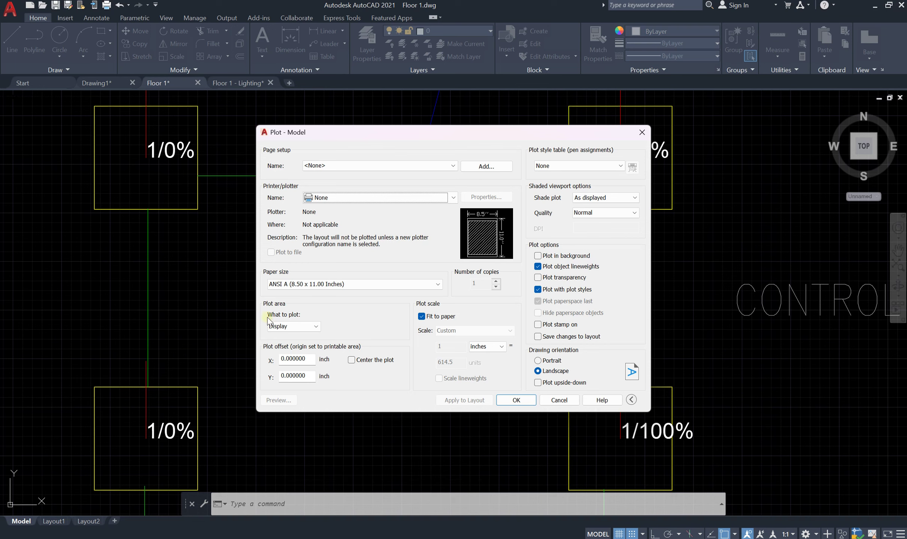
left_click(360, 198)
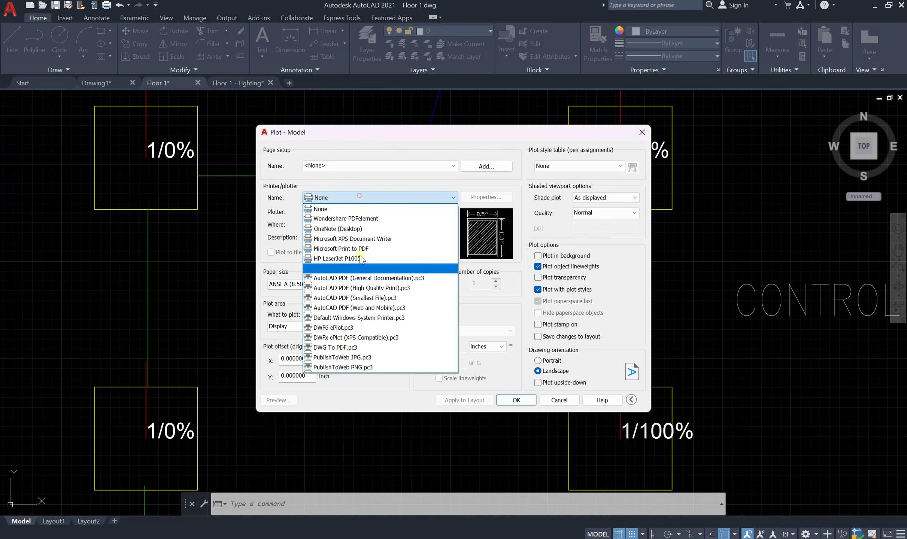
left_click(362, 358)
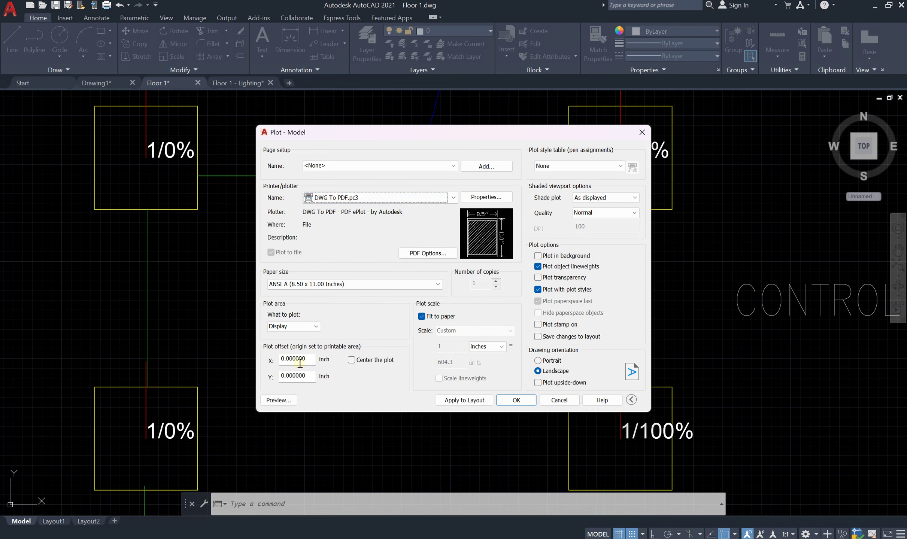
Step: Preview the zoomed-in Display plot area without and with the plot centered, and return to the plot settings
left_click(280, 403)
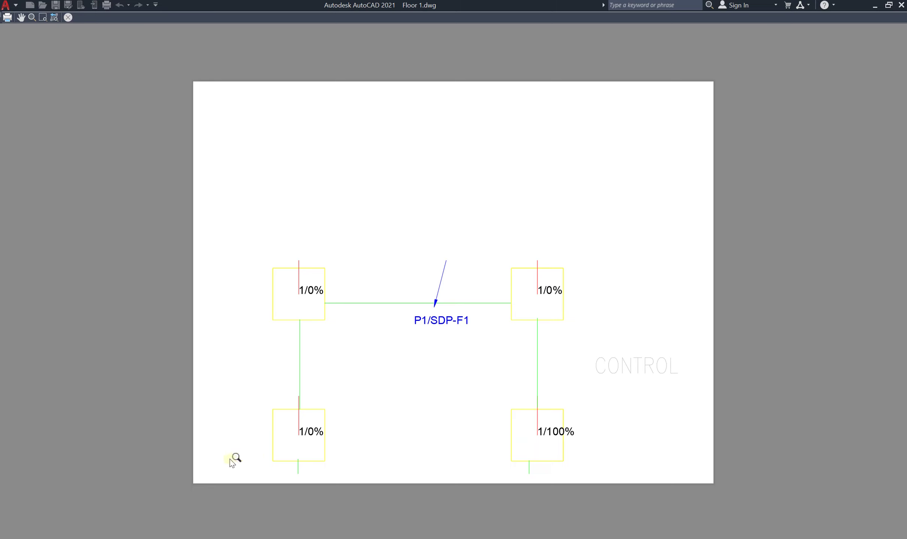
key("Escape")
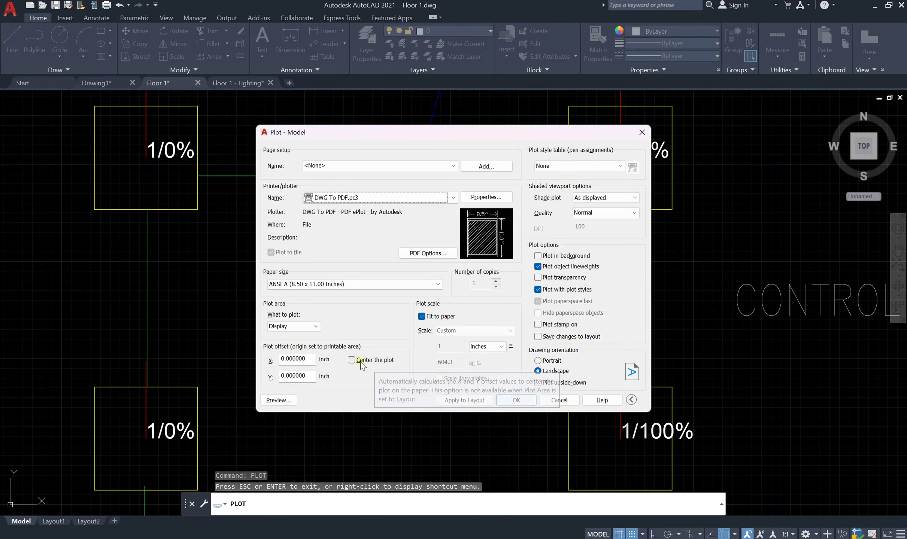
left_click(351, 360)
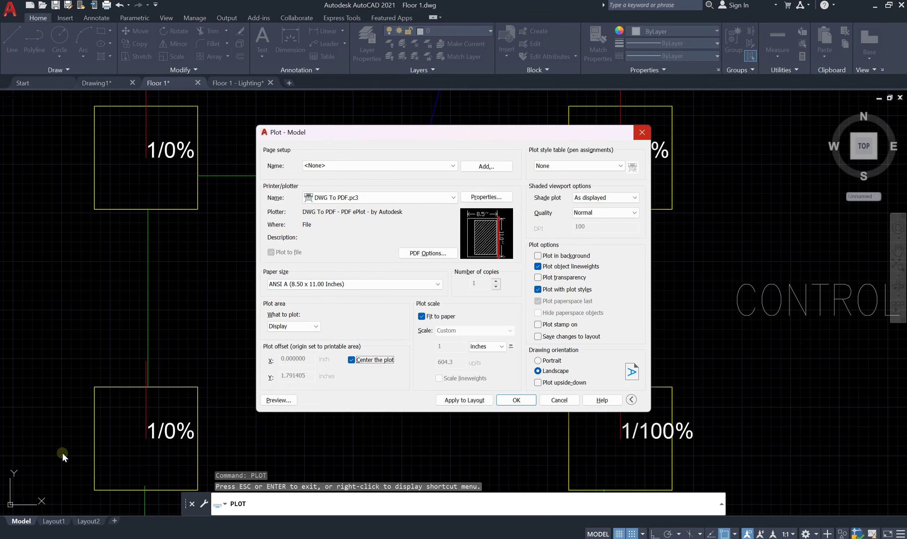
left_click(278, 400)
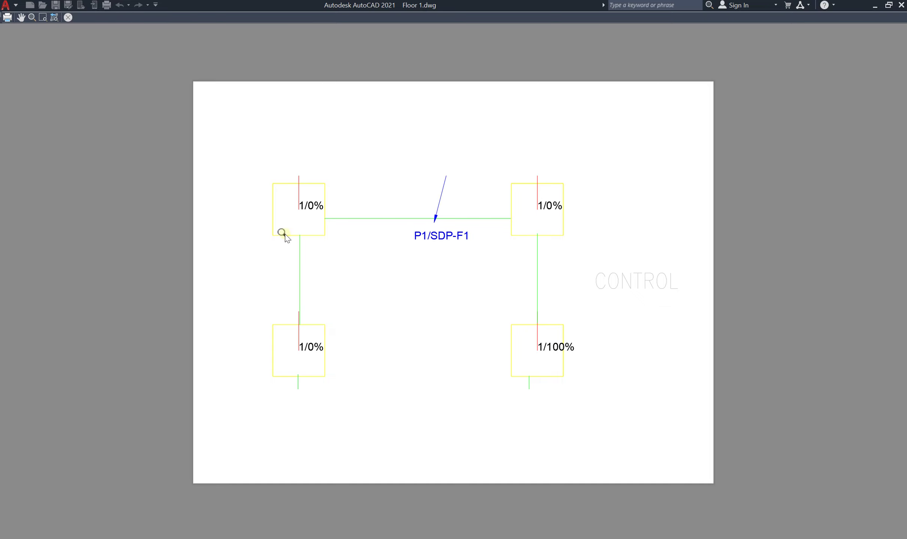
key("Escape")
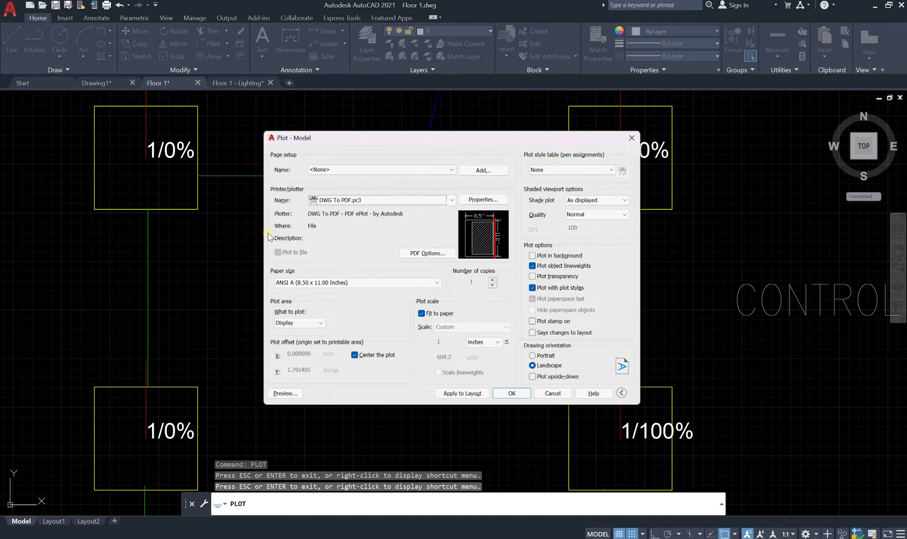
left_click(278, 400)
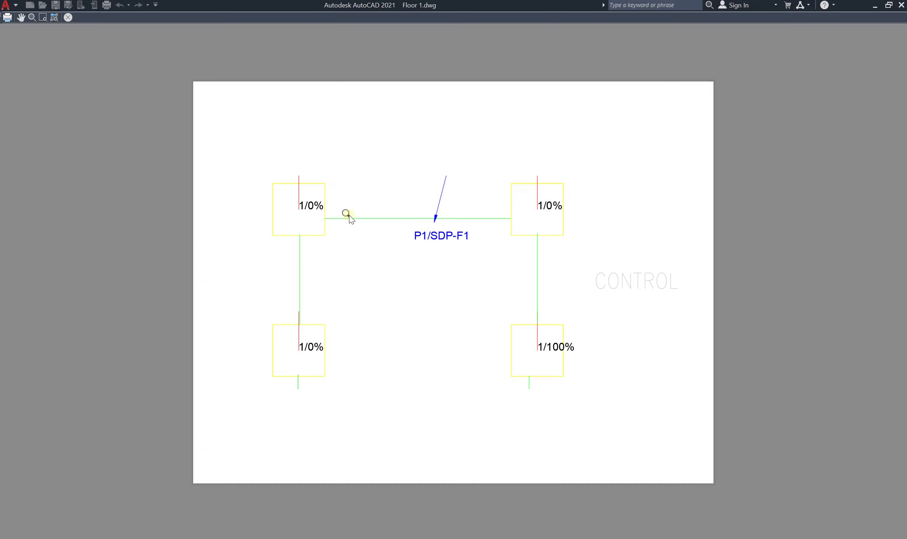
key("Escape")
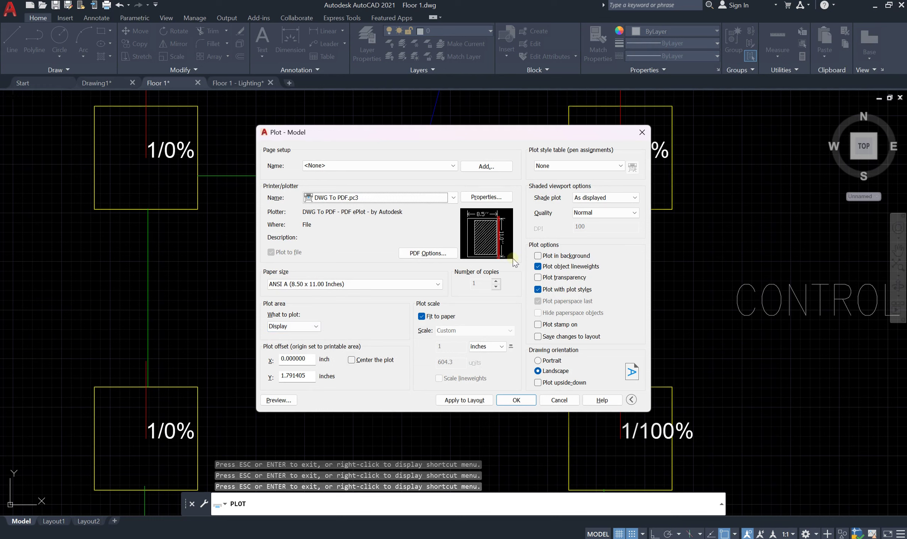
Step: Try the Extents plot area, preview how the whole drawing falls on the sheet, and exit the preview
left_click(298, 326)
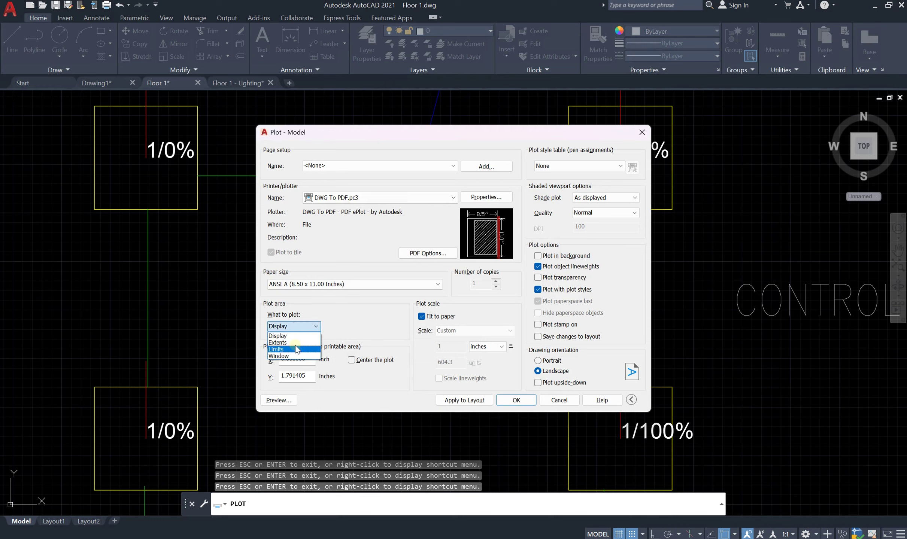
left_click(293, 343)
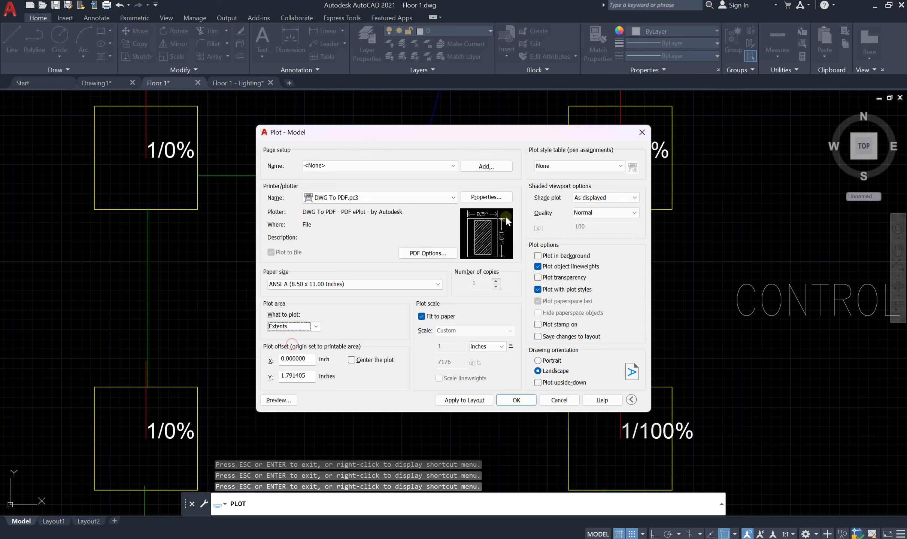
left_click(279, 400)
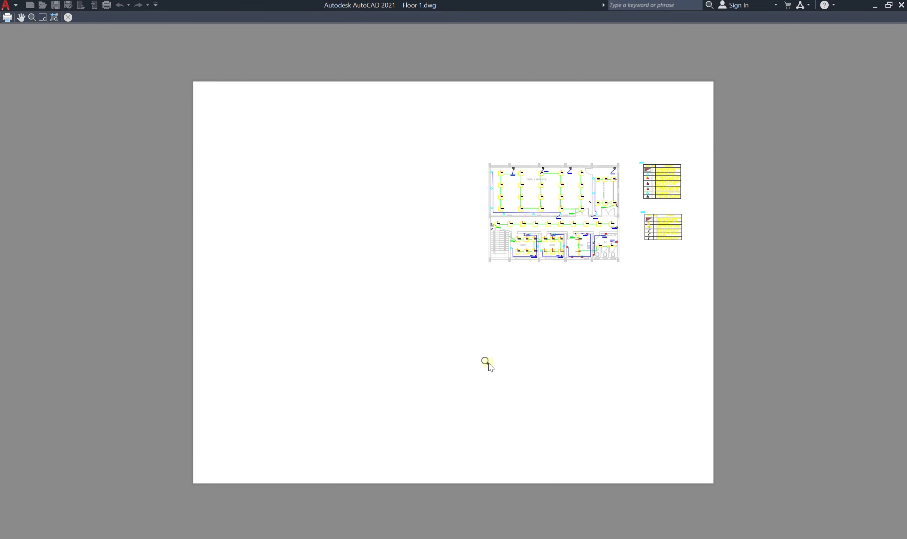
key("Escape")
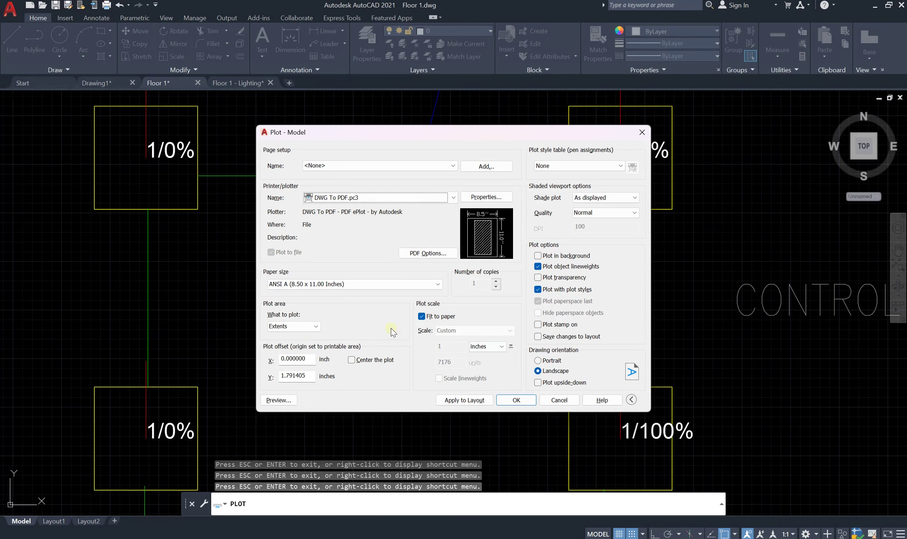
Step: Set the plot area to Window and define the window around the whole floor plan, leaving out the legends
left_click(291, 327)
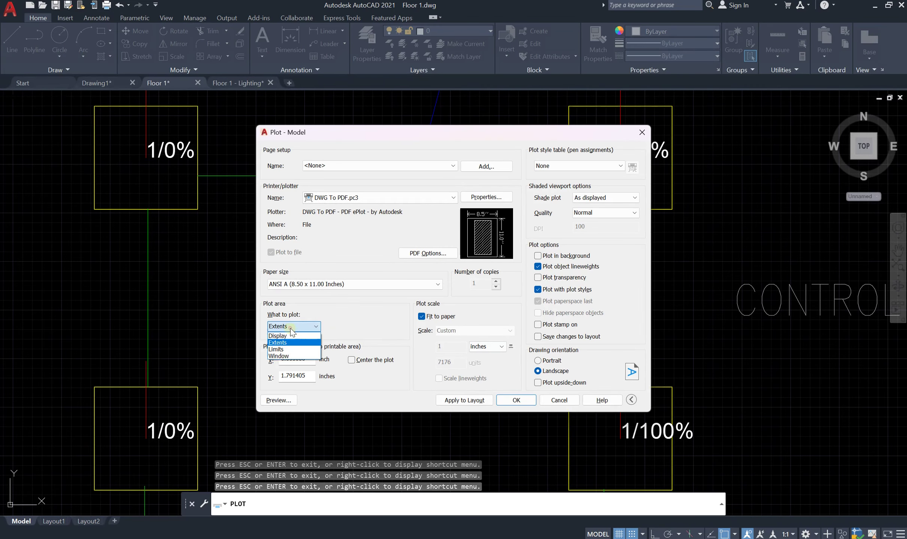
left_click(280, 356)
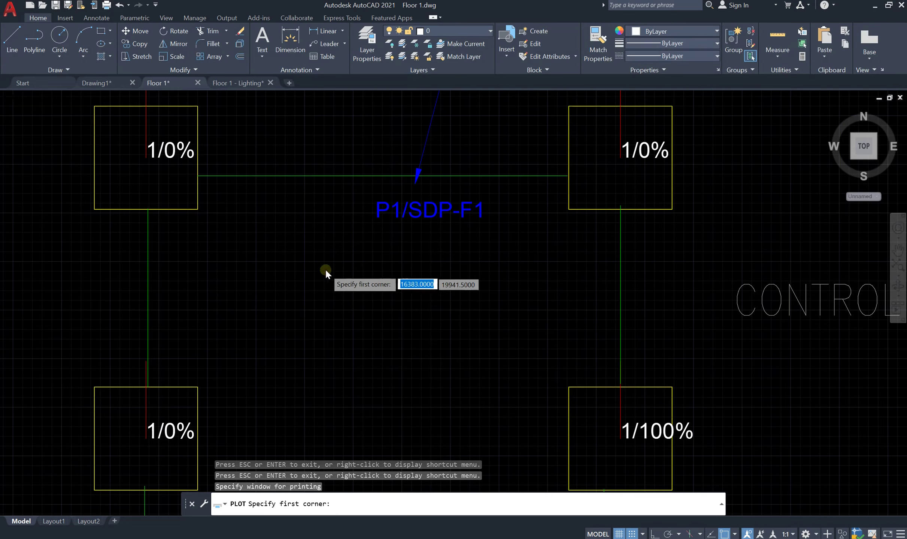
scroll(321, 262, "down", 5)
scroll(319, 258, "down", 4)
scroll(305, 321, "down", 3)
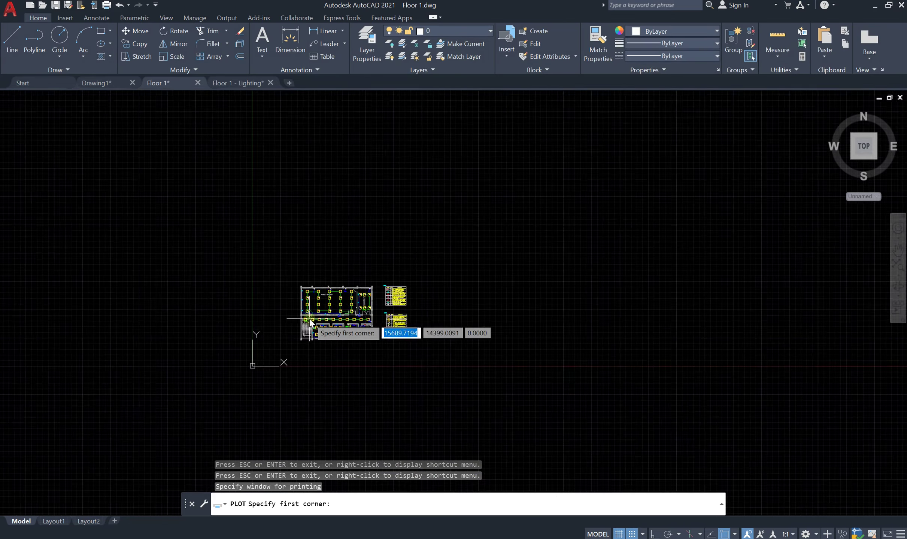
scroll(336, 343, "up", 3)
scroll(336, 342, "up", 2)
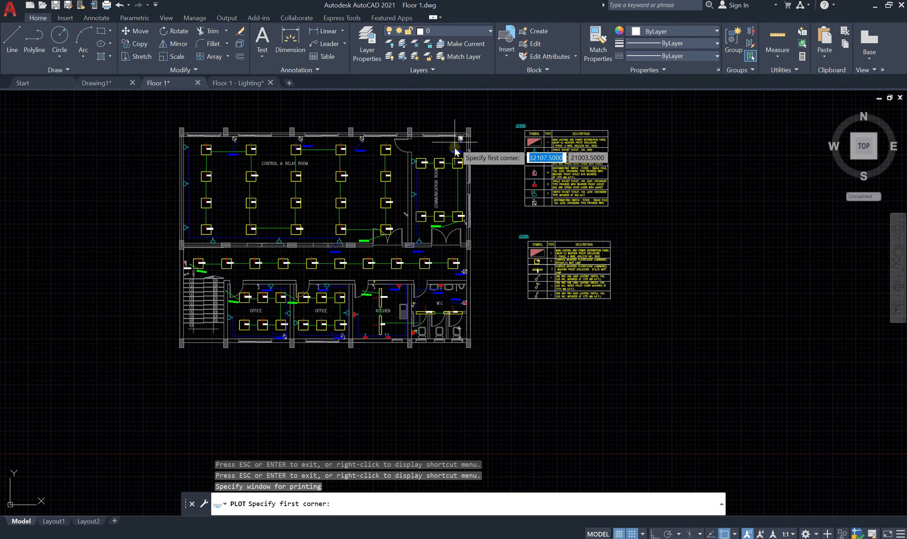
left_click(491, 101)
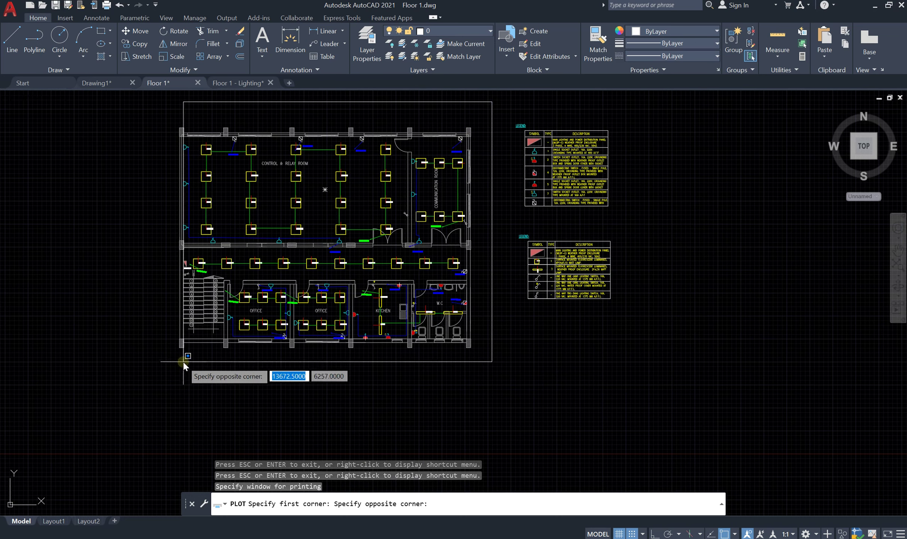
left_click(152, 360)
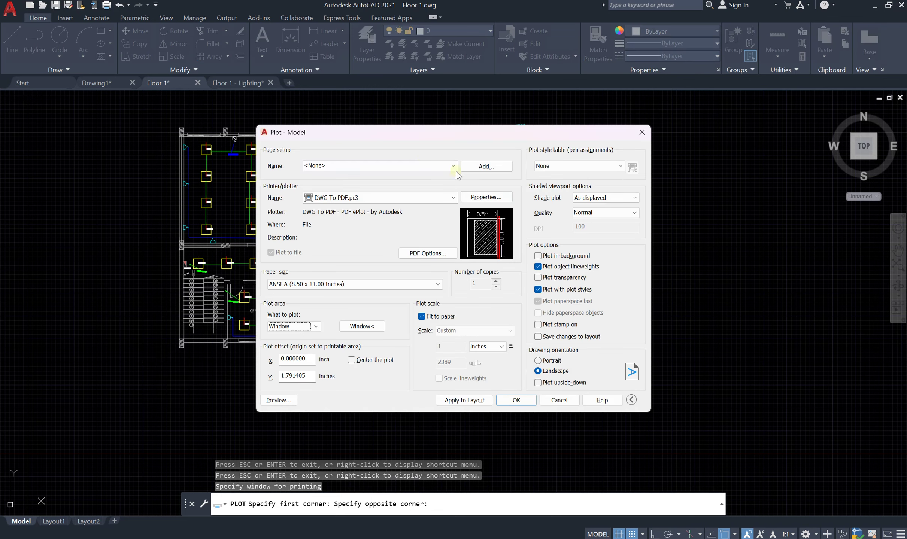
Step: Move the plot settings aside to see the drawing, preview the windowed floor plan's placement on the sheet, and exit the preview
left_click_drag(418, 135, 589, 169)
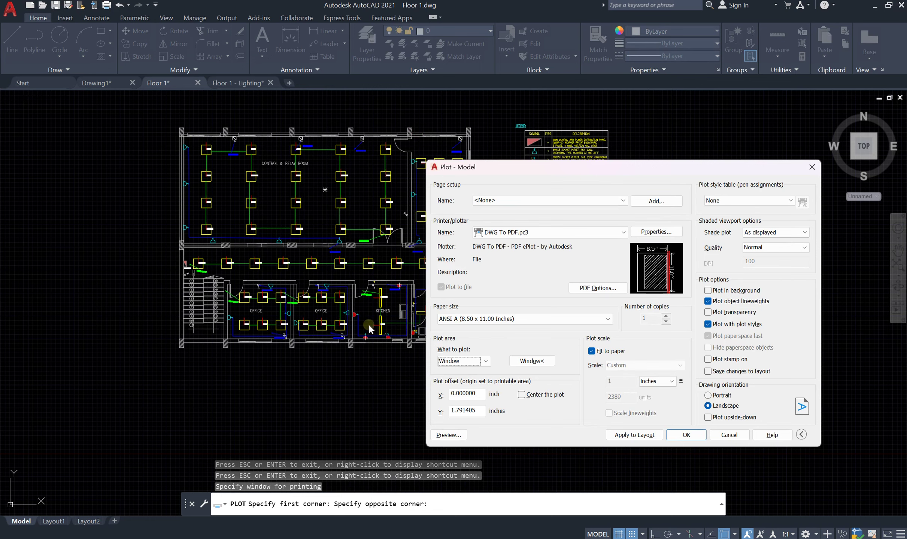
left_click_drag(599, 168, 504, 131)
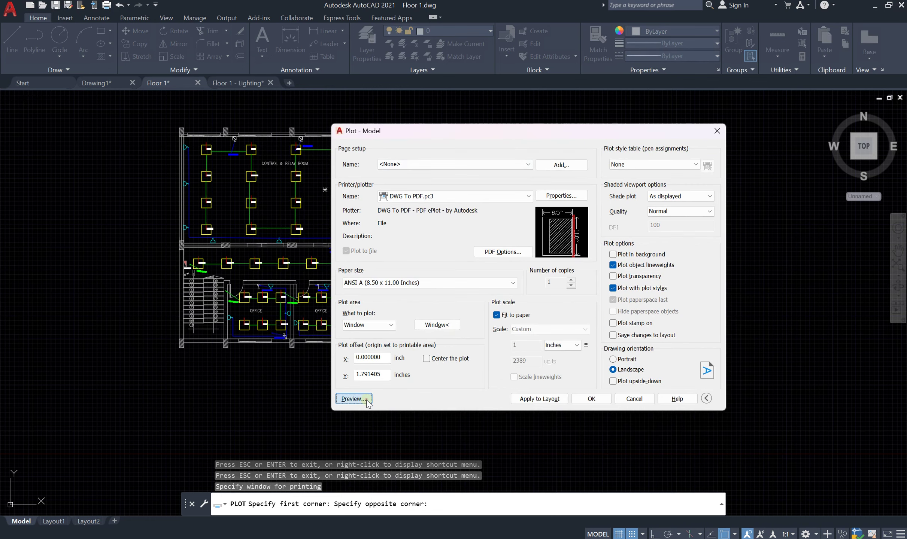
left_click(355, 399)
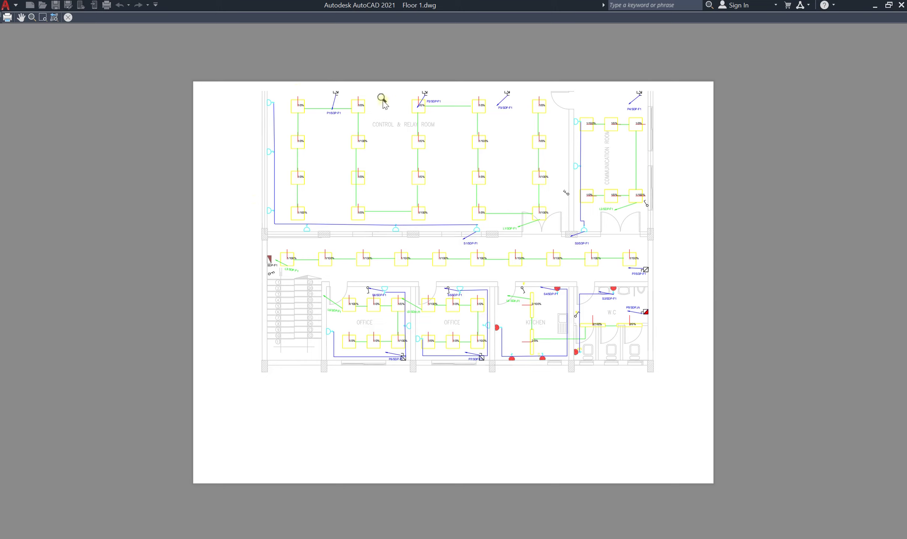
key("Escape")
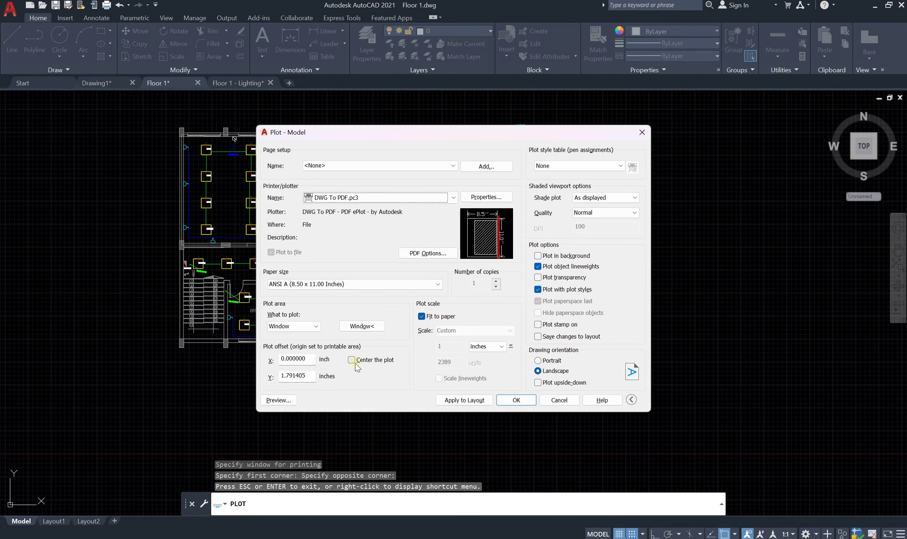
Step: Center the plot on the sheet and examine the floor plan's rooms and circuit labels up close in the preview
left_click(353, 362)
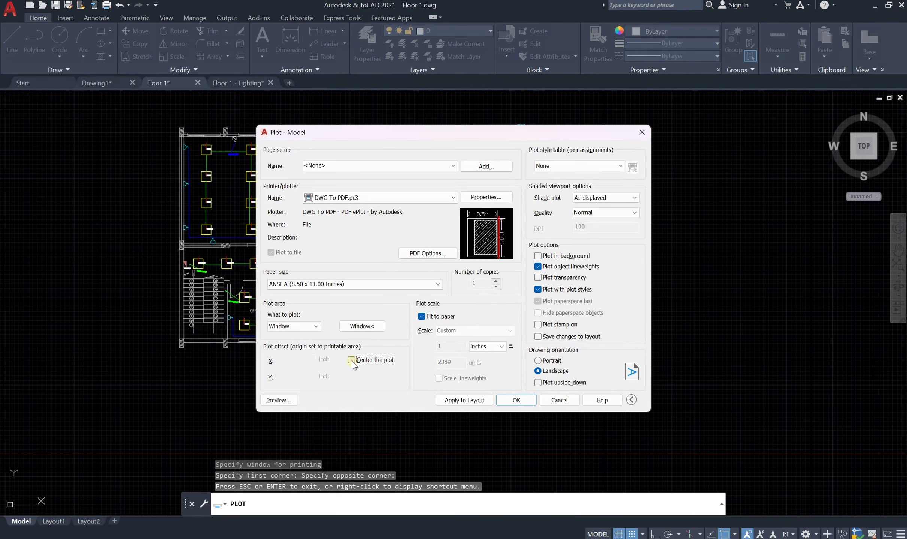
left_click(282, 400)
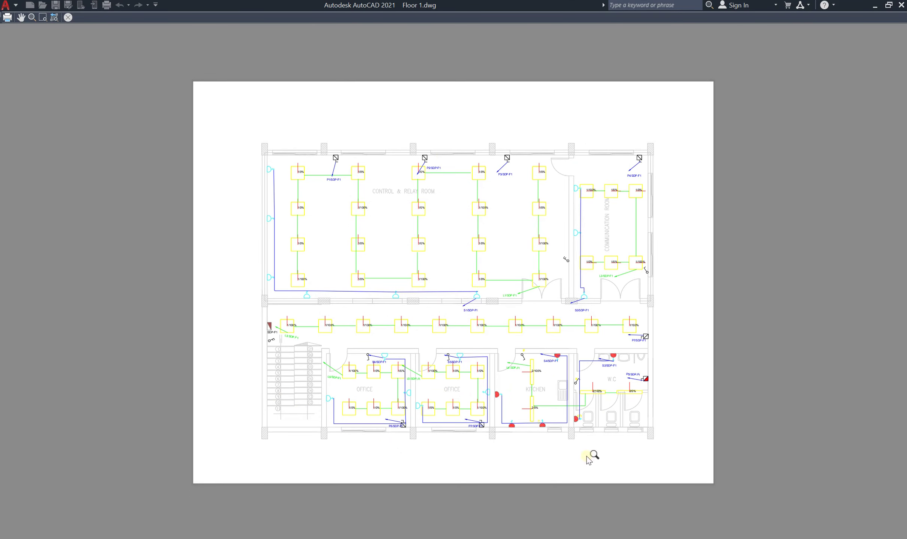
scroll(546, 203, "up", 6)
scroll(548, 204, "down", 2)
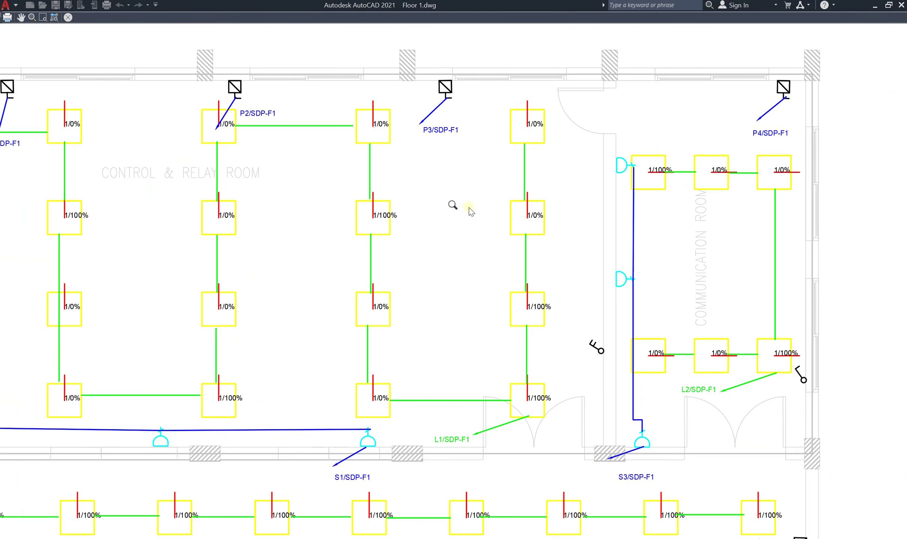
scroll(363, 130, "up", 2)
scroll(432, 123, "down", 4)
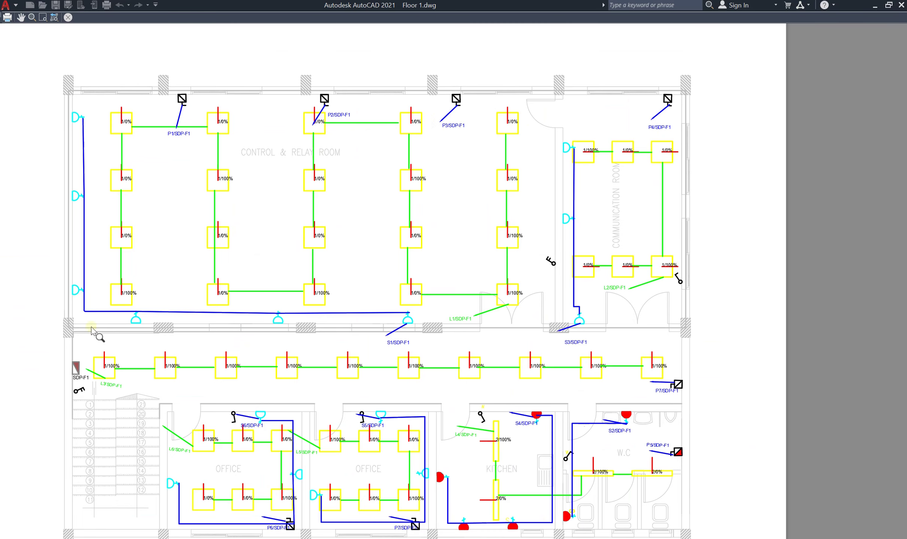
scroll(386, 358, "down", 4)
scroll(343, 348, "up", 4)
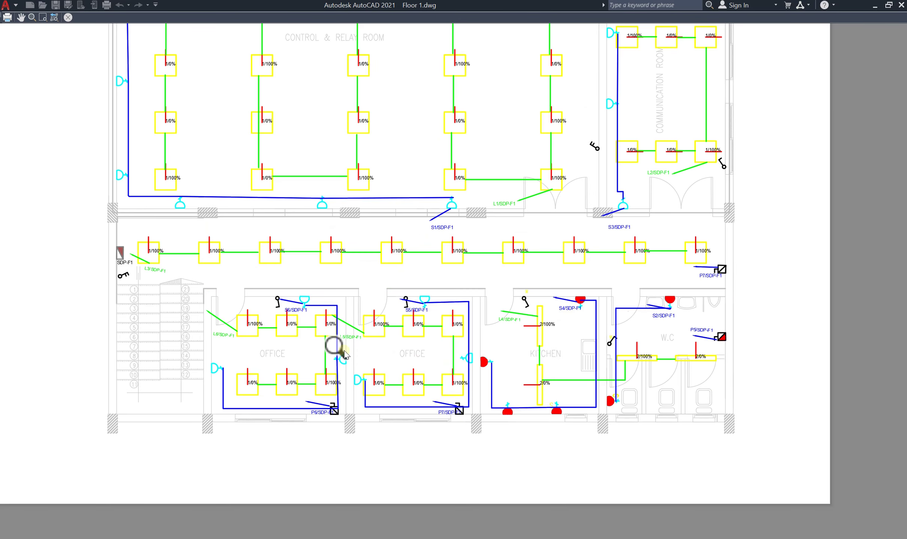
key("Escape")
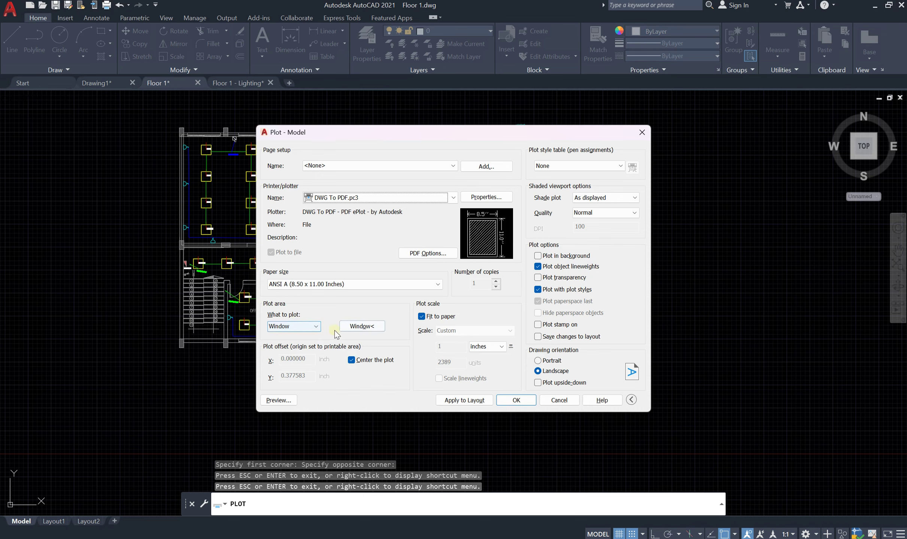
Step: Redefine the plot window to enclose only the two legend tables and preview the plot
left_click(370, 326)
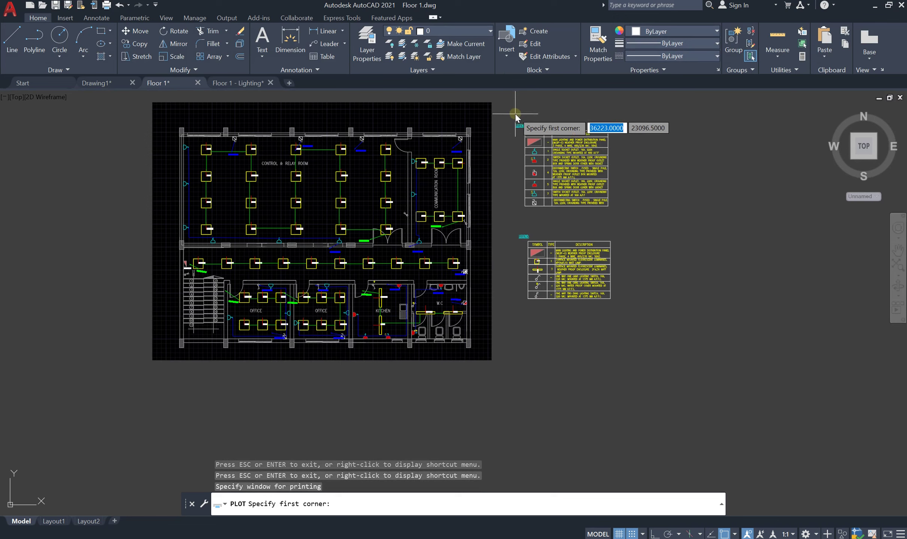
left_click(506, 106)
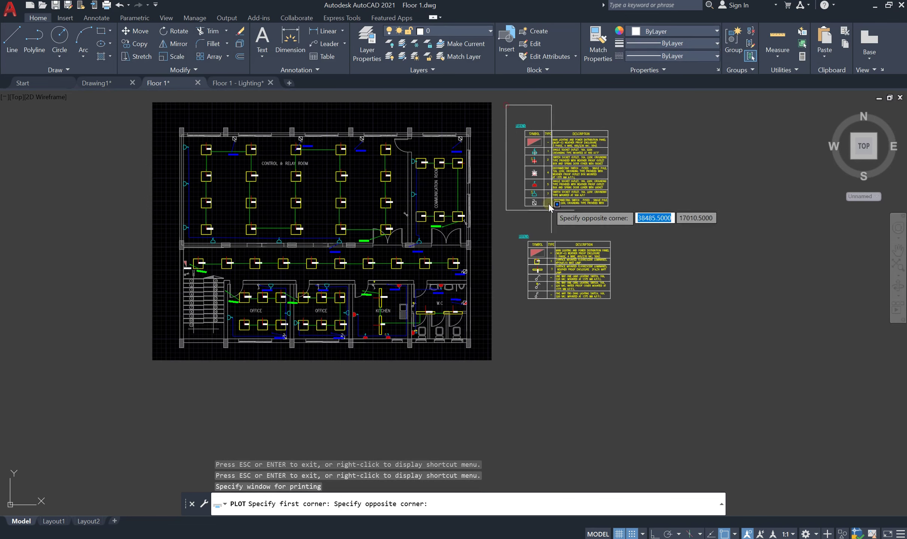
left_click(636, 345)
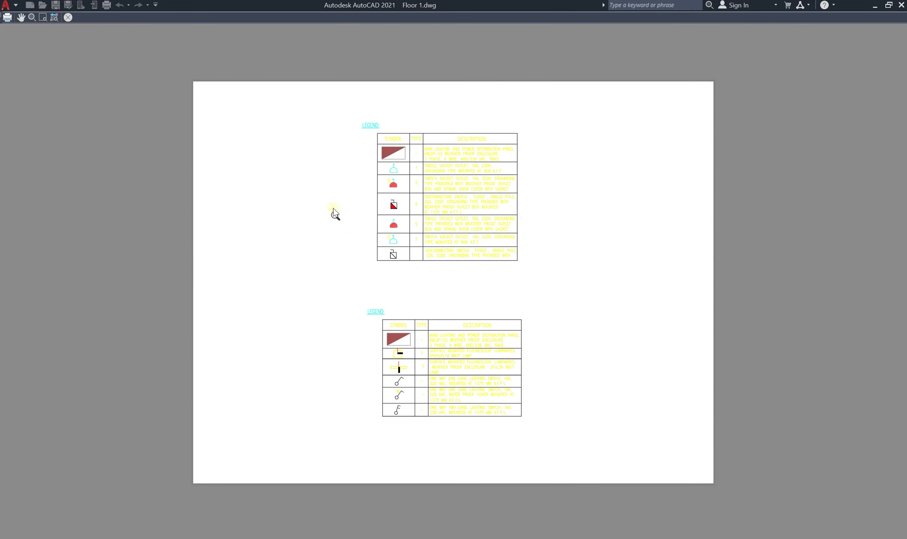
Step: Examine the symbols and descriptions of both legend tables up close in the plot preview, and exit the preview
scroll(415, 196, "up", 6)
scroll(421, 190, "down", 4)
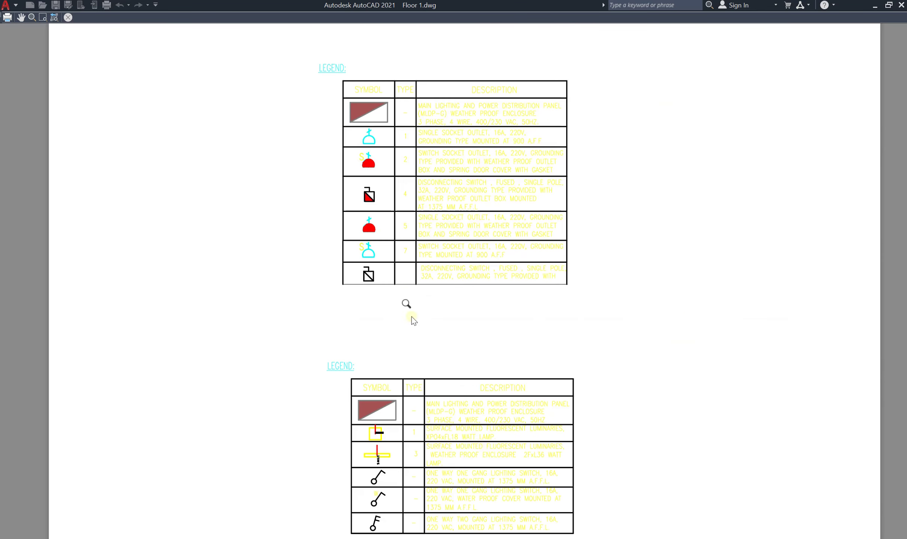
scroll(415, 337, "down", 3)
scroll(423, 362, "up", 4)
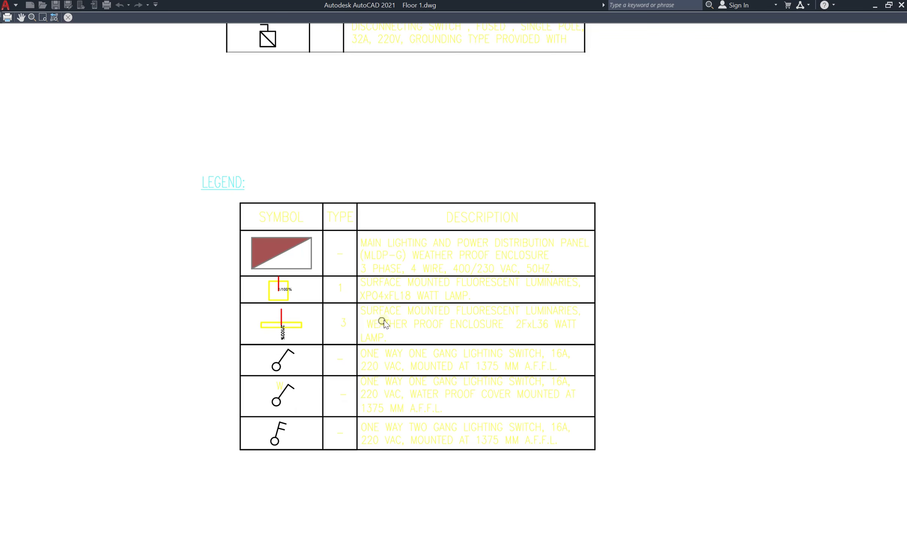
scroll(411, 319, "down", 4)
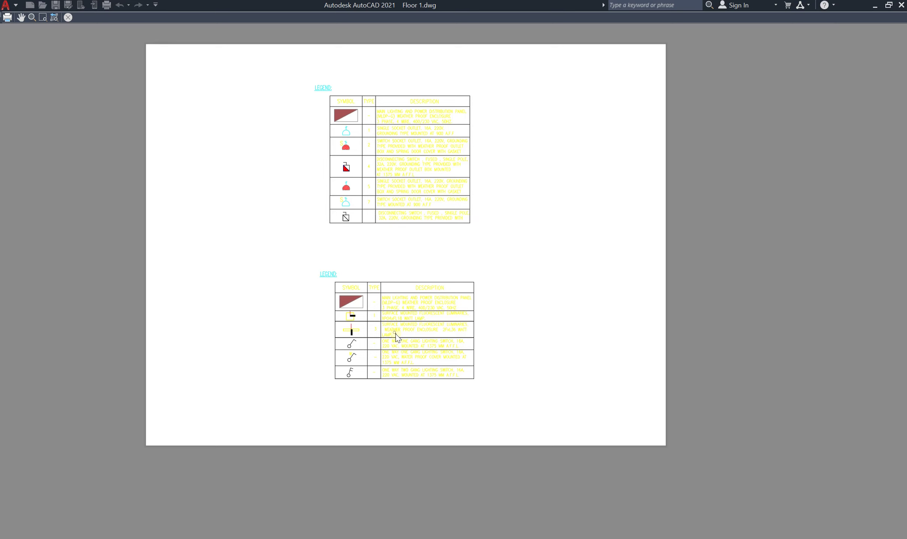
scroll(397, 330, "up", 5)
scroll(358, 210, "down", 6)
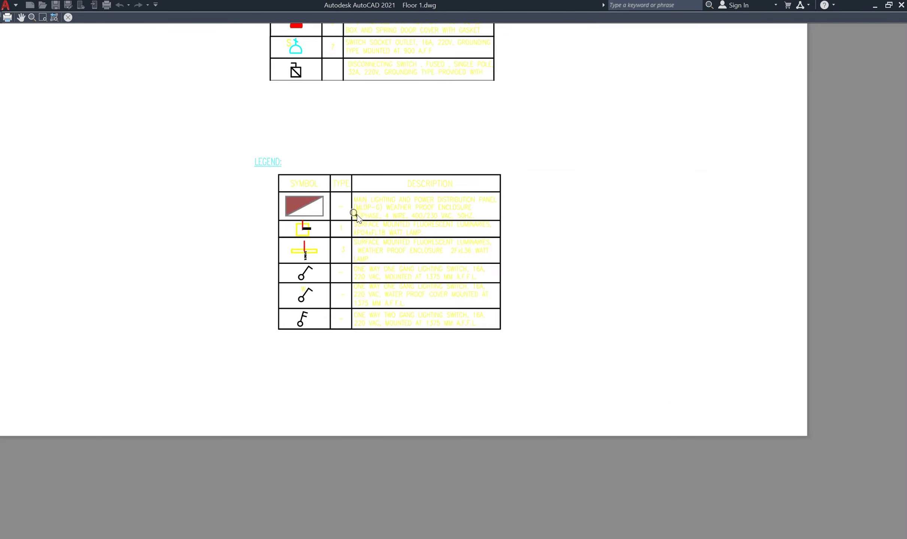
scroll(352, 110, "up", 4)
scroll(407, 213, "down", 3)
scroll(374, 143, "up", 2)
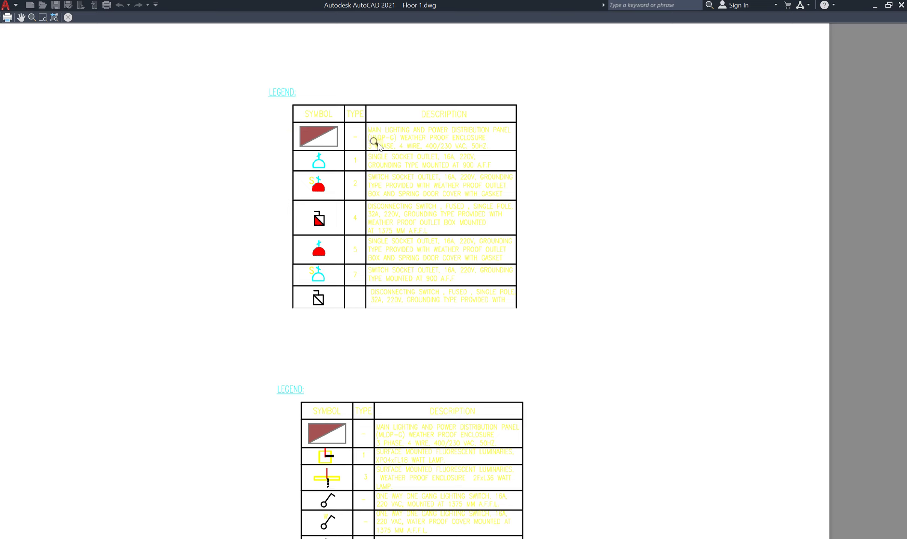
scroll(315, 174, "down", 3)
scroll(347, 287, "up", 3)
scroll(346, 242, "down", 3)
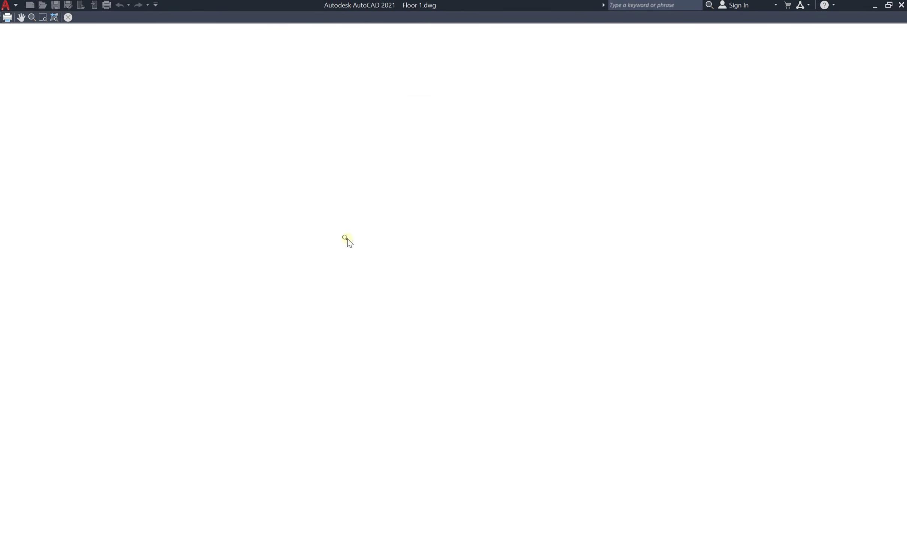
left_click(68, 18)
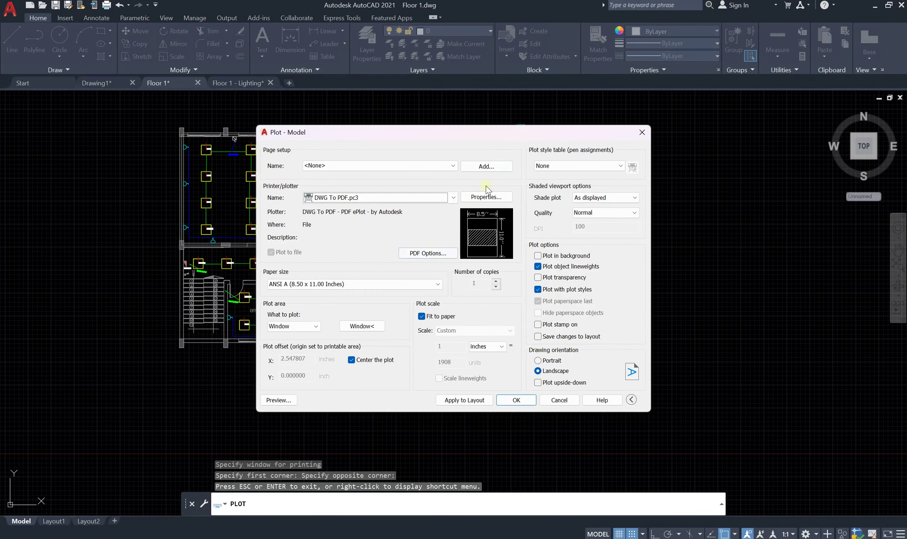
Step: Set the plot style table to acad.ctb and assign it to all layouts
left_click_drag(533, 139, 438, 285)
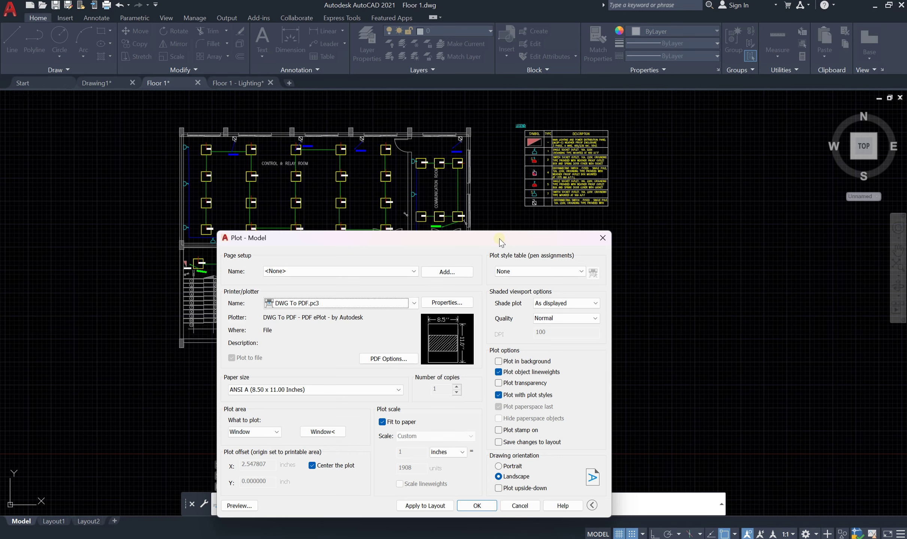
left_click_drag(499, 238, 474, 161)
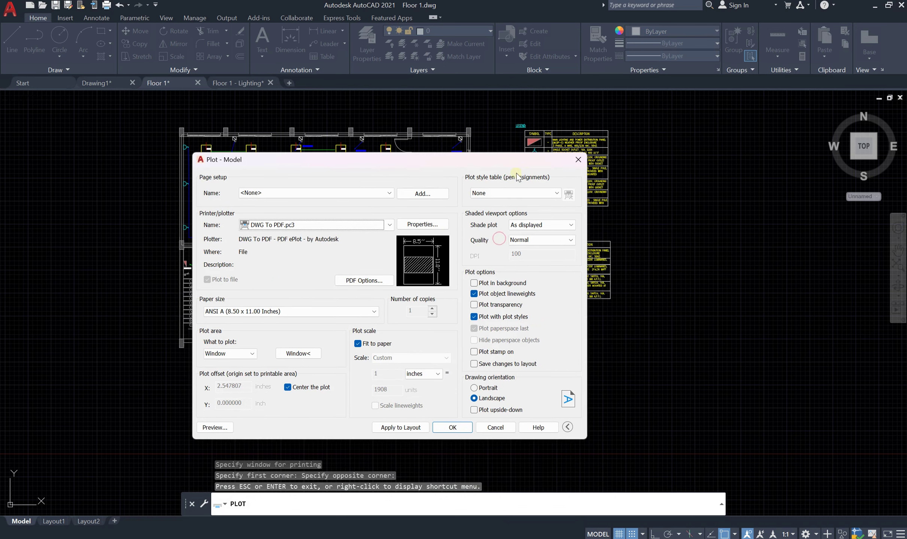
left_click(508, 194)
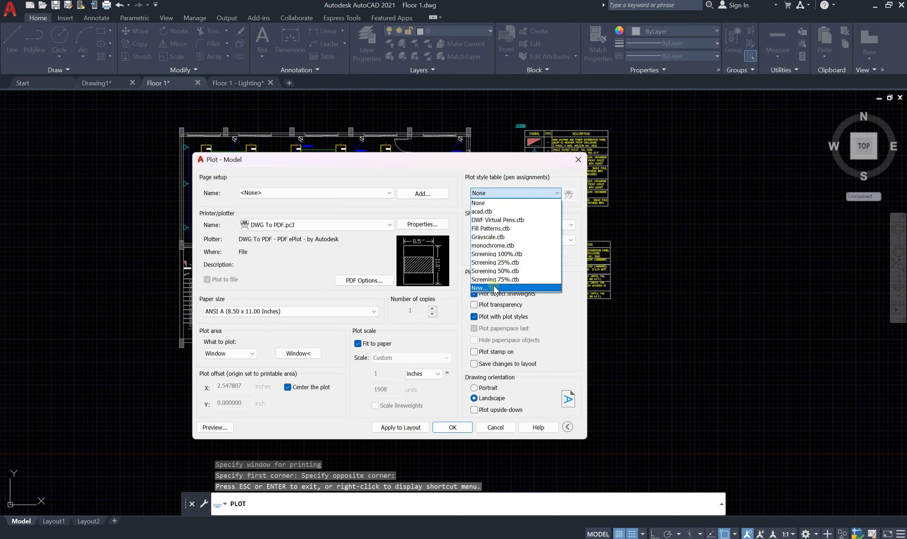
left_click(483, 211)
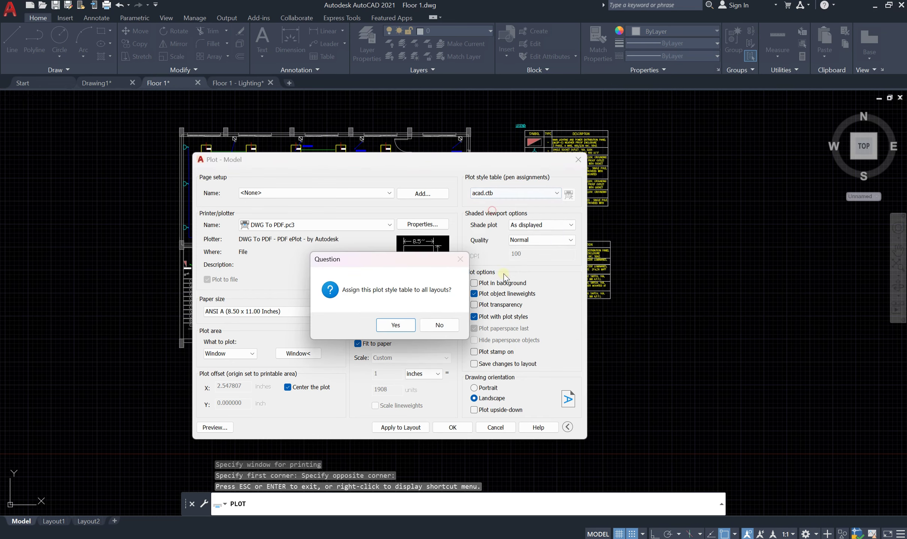
left_click(408, 325)
Step: Preview the legends with the acad.ctb plot style, inspect their colors up close, and exit the preview
left_click(216, 429)
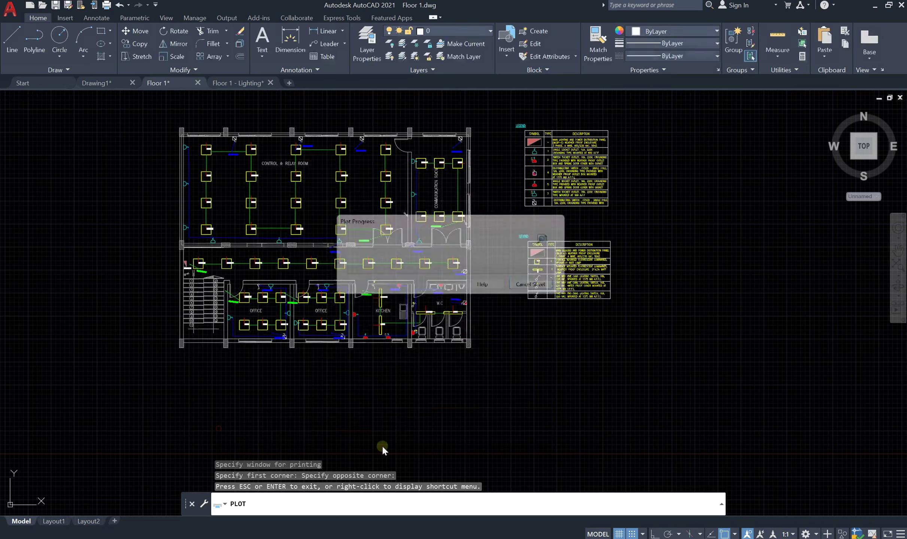
scroll(460, 239, "up", 4)
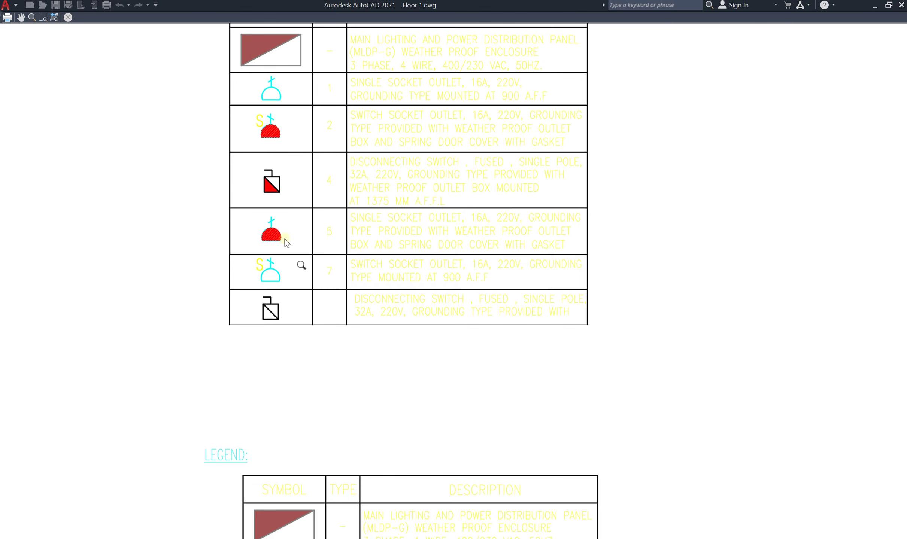
scroll(399, 279, "down", 3)
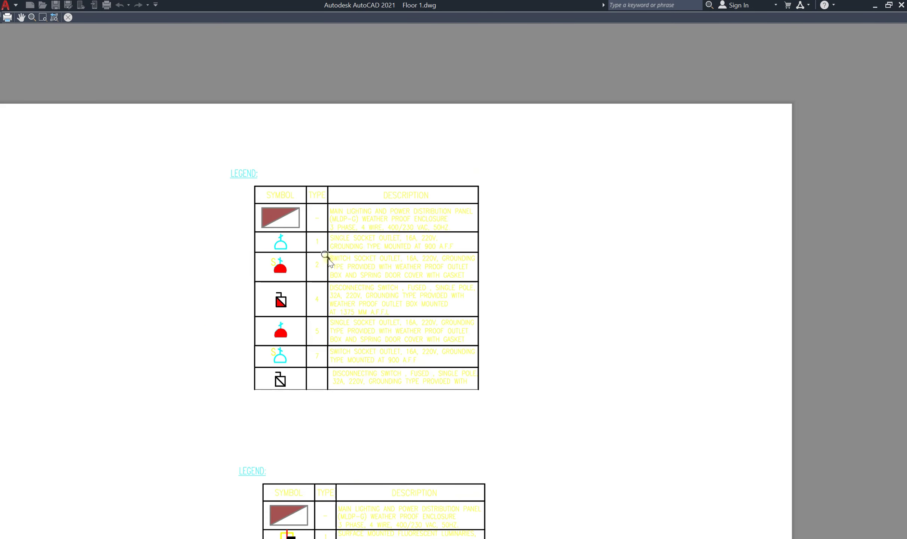
scroll(315, 310, "down", 4)
scroll(309, 318, "up", 5)
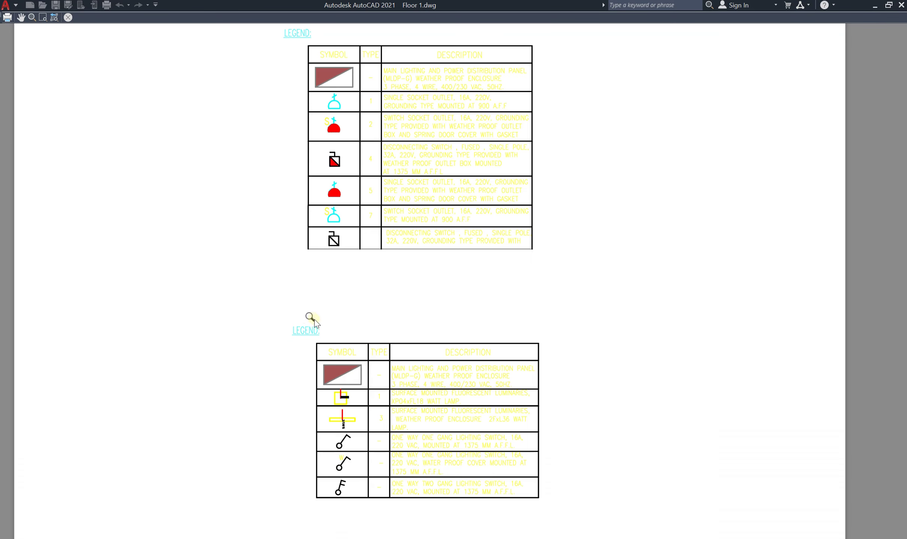
left_click(67, 17)
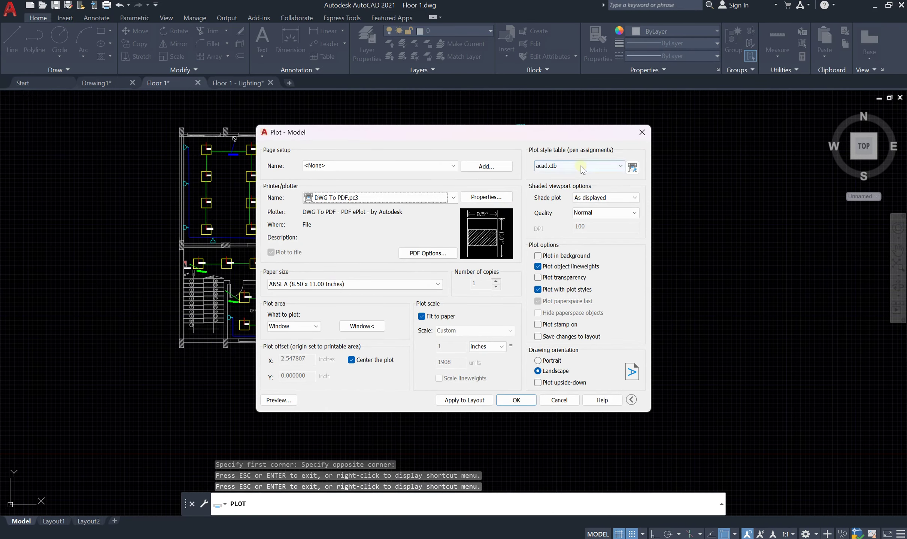
Step: Switch the plot style table to monochrome.ctb and assign it to all layouts
left_click(581, 166)
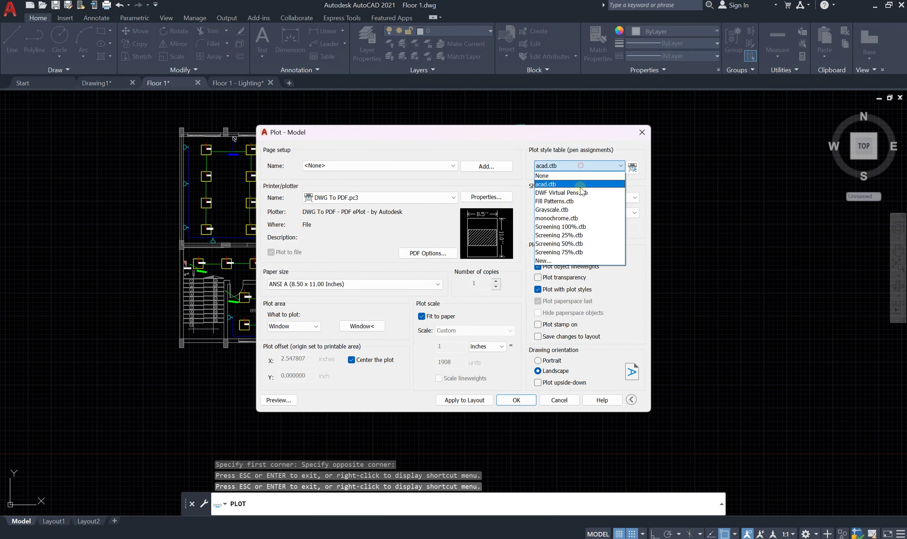
left_click(579, 218)
left_click(457, 296)
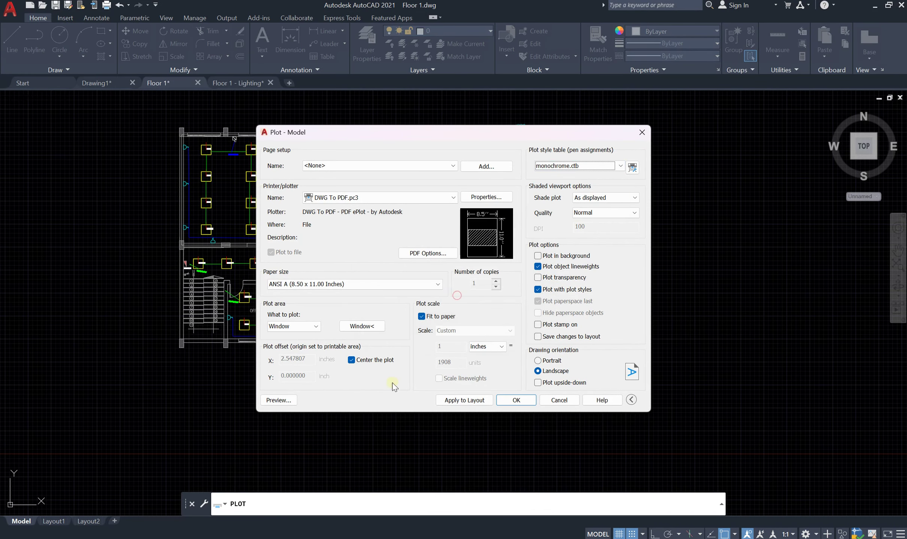
Step: Preview the legends with the monochrome.ctb plot style, inspect both tables up close, and exit the preview
left_click(279, 400)
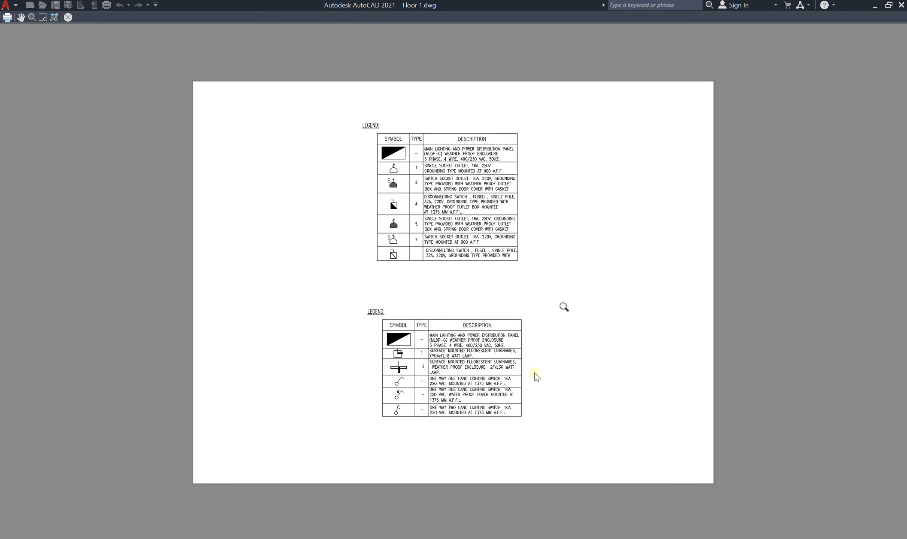
scroll(440, 111, "up", 4)
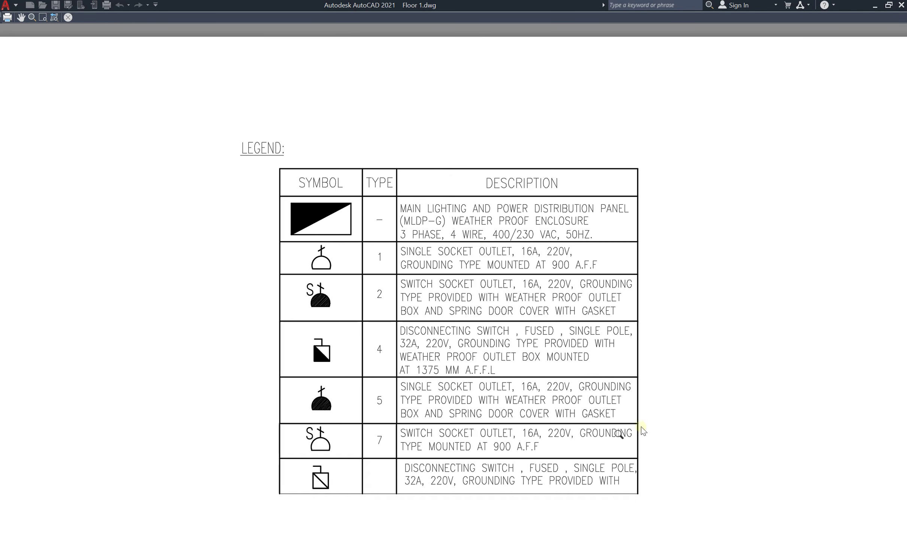
scroll(338, 333, "down", 4)
scroll(389, 289, "up", 2)
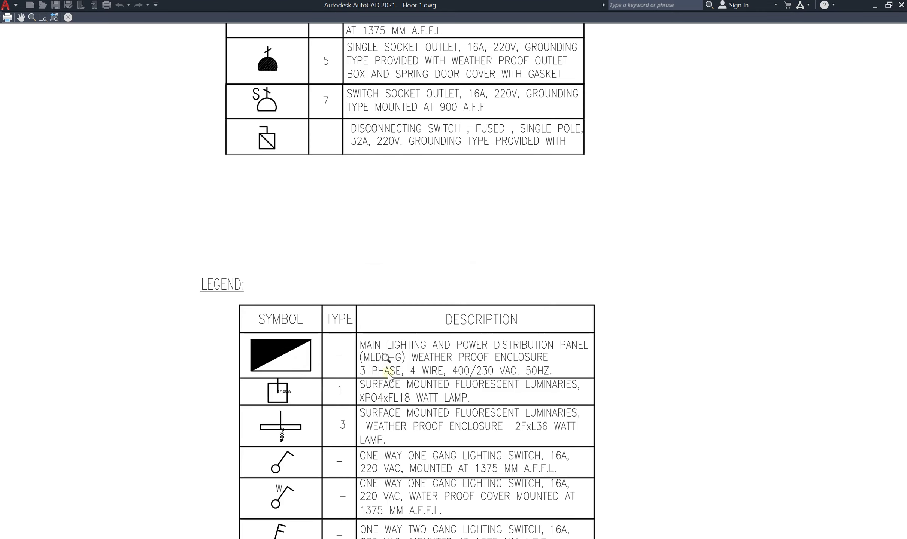
scroll(390, 289, "down", 1)
scroll(389, 290, "down", 3)
scroll(340, 217, "up", 3)
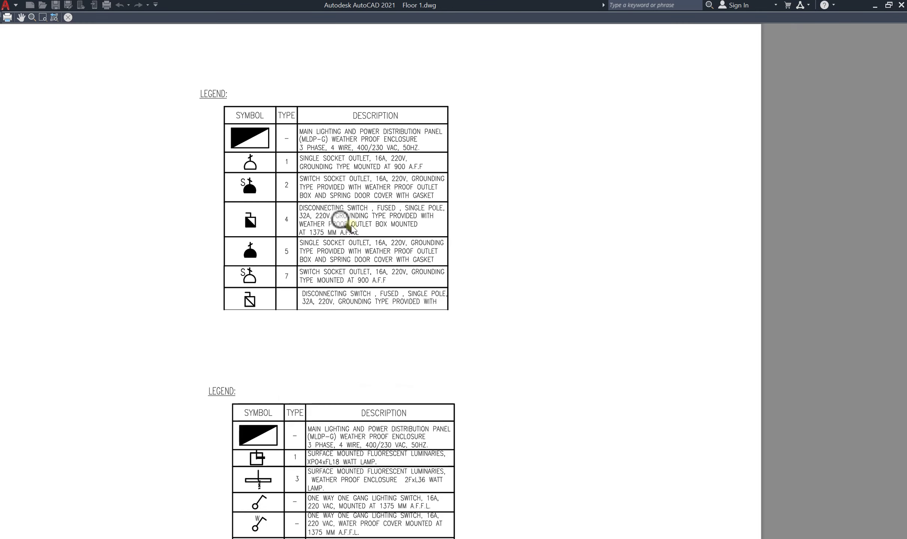
left_click(67, 18)
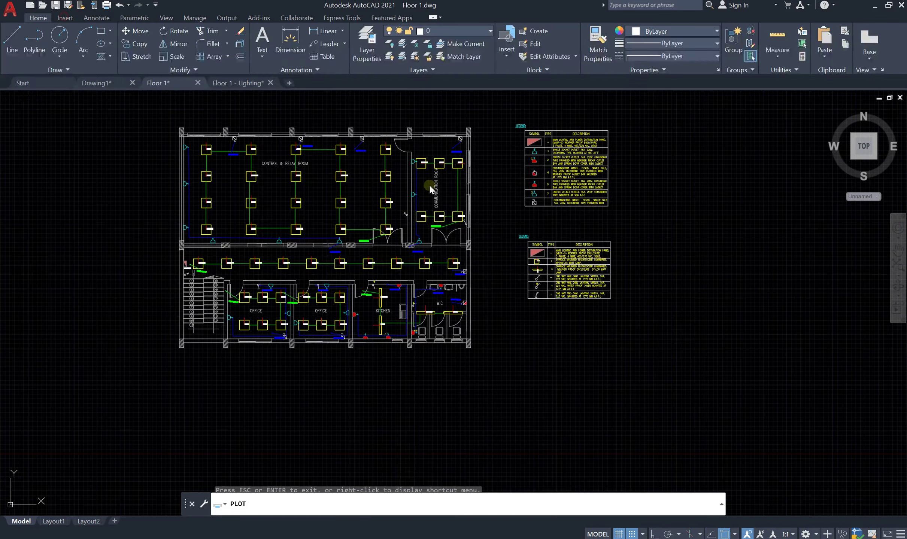
Step: Change the plot style table back to acad.ctb and assign it to all layouts
left_click(569, 165)
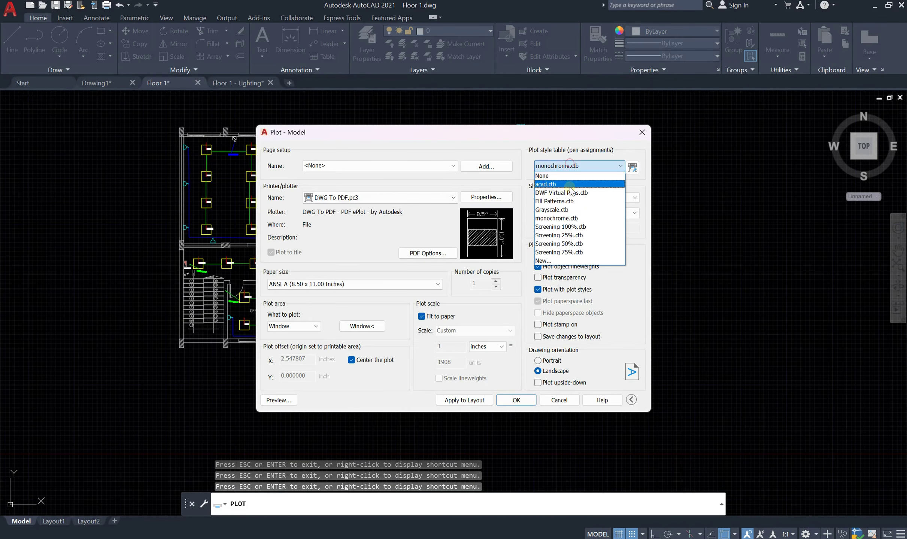
left_click(569, 184)
left_click(453, 295)
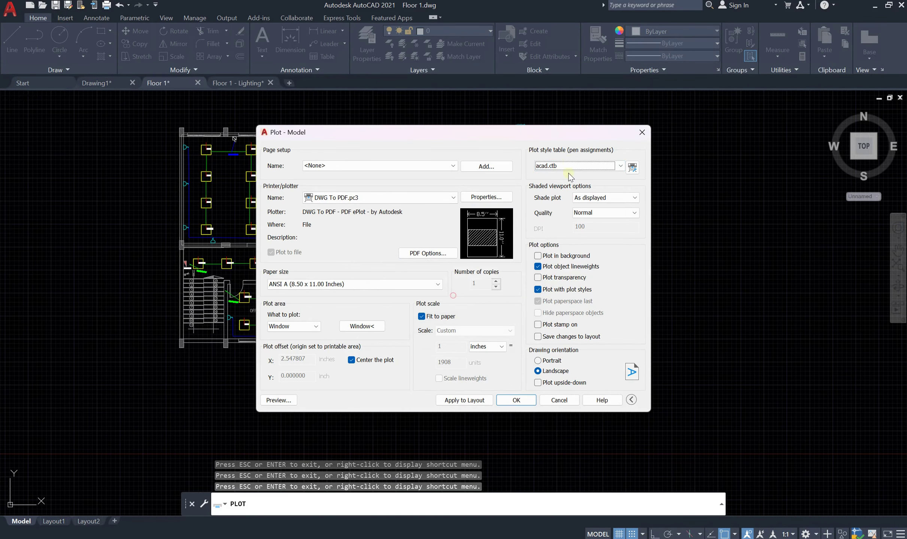
Step: Redefine the plot window to enclose the whole floor plan together with both legend tables
mouse_move(576, 136)
left_mouse_down()
mouse_move(425, 138)
mouse_move(327, 262)
mouse_move(498, 341)
mouse_move(563, 172)
left_mouse_up()
left_click(348, 361)
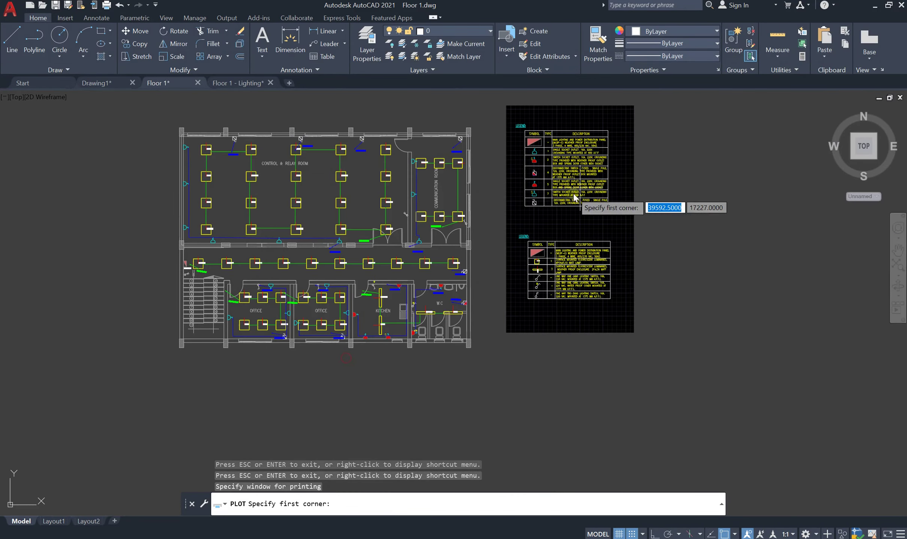
left_click(654, 111)
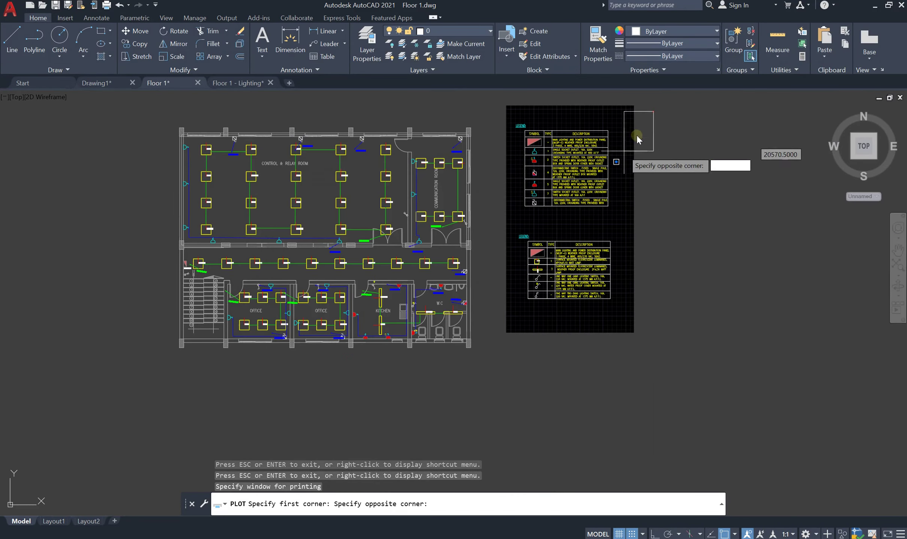
left_click(149, 362)
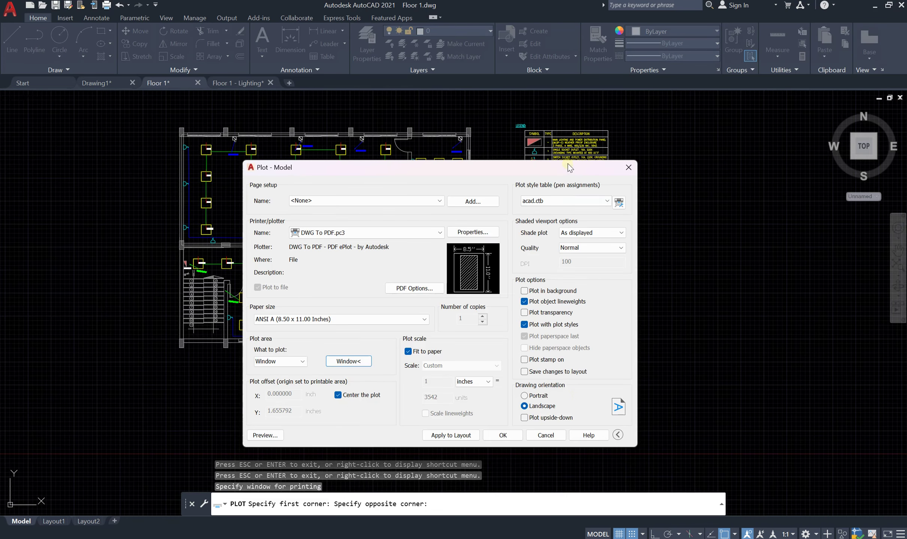
Step: Move the plot settings to uncover the legends, and edit the acad.ctb plot style table so that Color 2 plots in black
left_click_drag(568, 168, 721, 294)
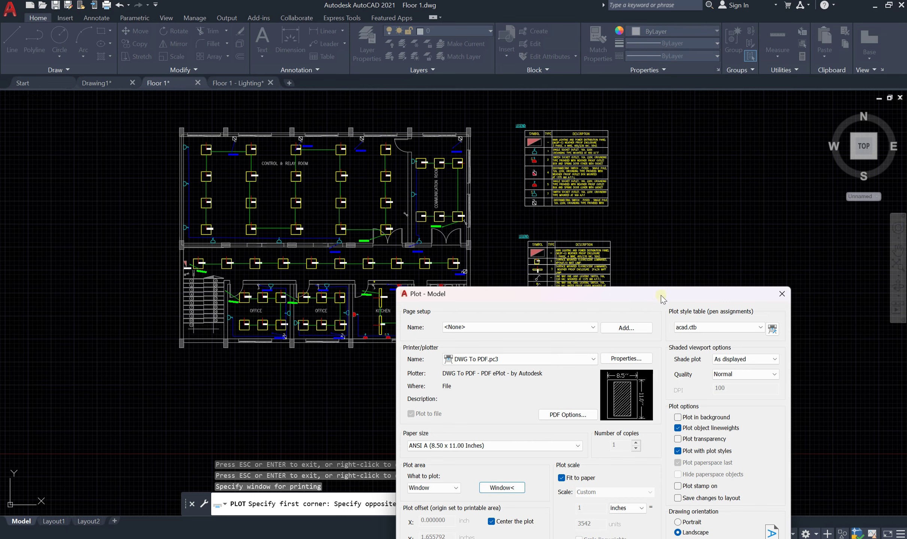
left_click_drag(661, 297, 360, 183)
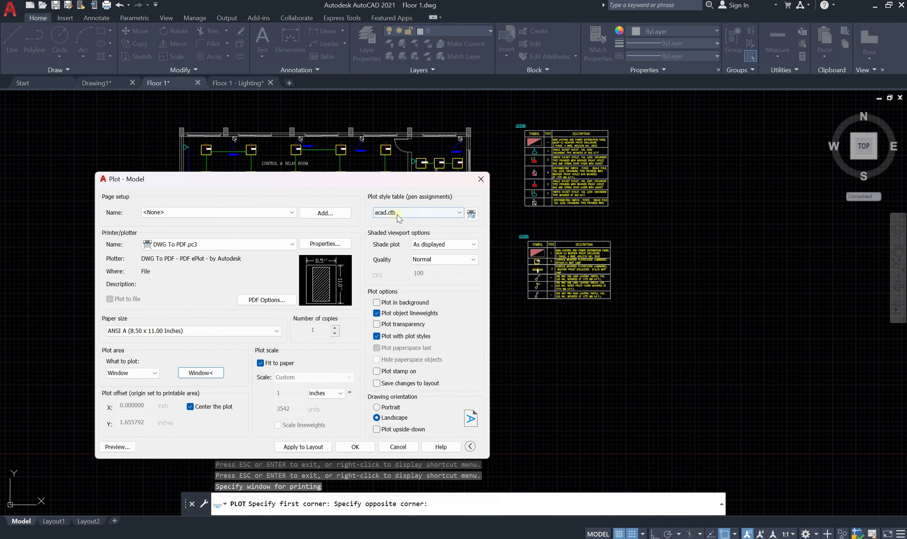
left_click(472, 215)
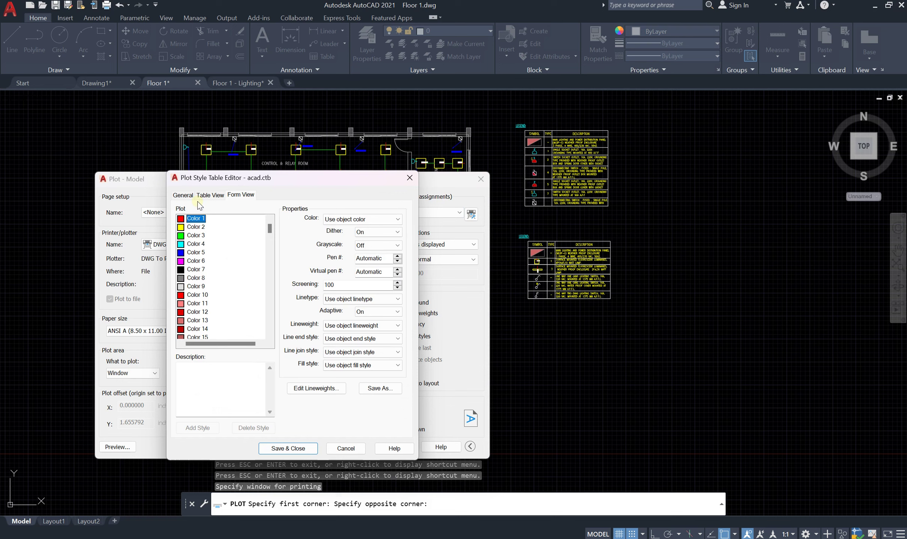
left_click(193, 227)
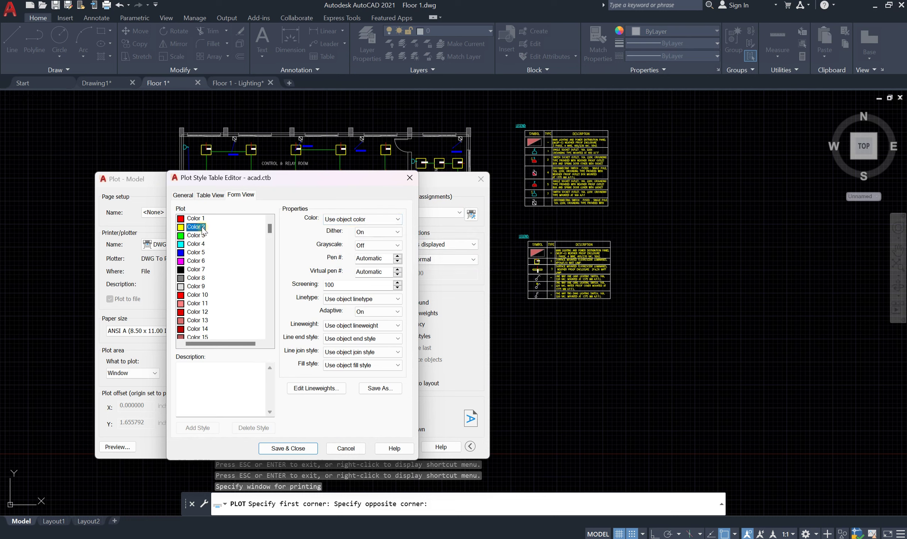
left_click(349, 220)
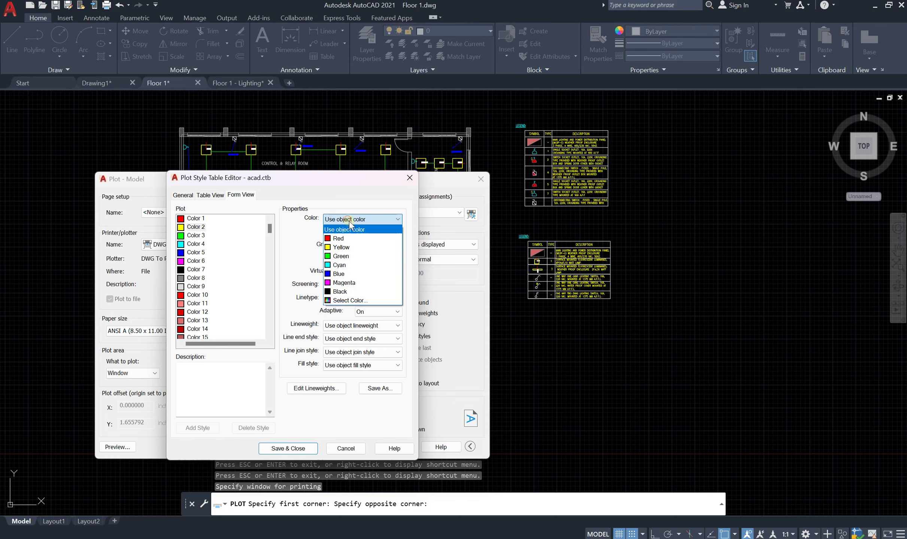
left_click(360, 292)
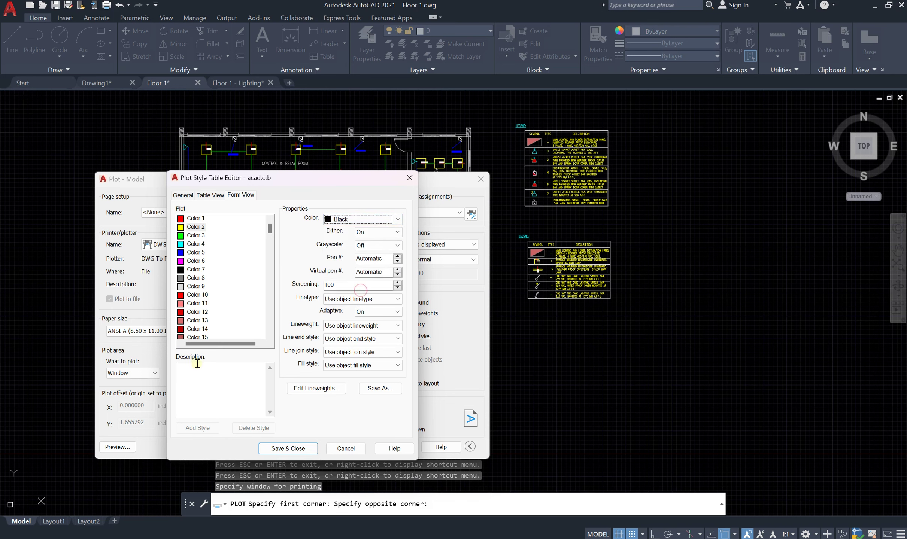
Step: Review the plot colors of several pens in acad.ctb, including Color 11 and Color 2, and save the edited plot style table
left_click(194, 236)
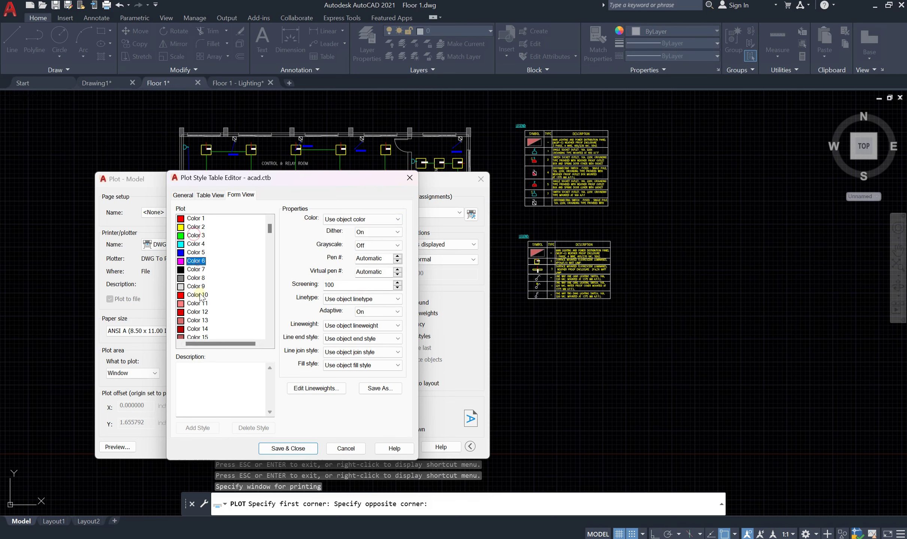
left_click(197, 303)
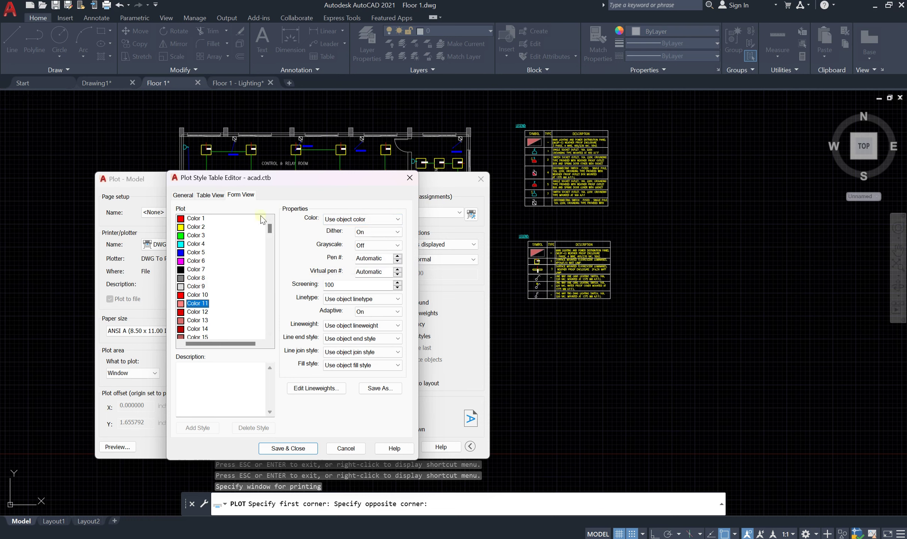
left_click(194, 228)
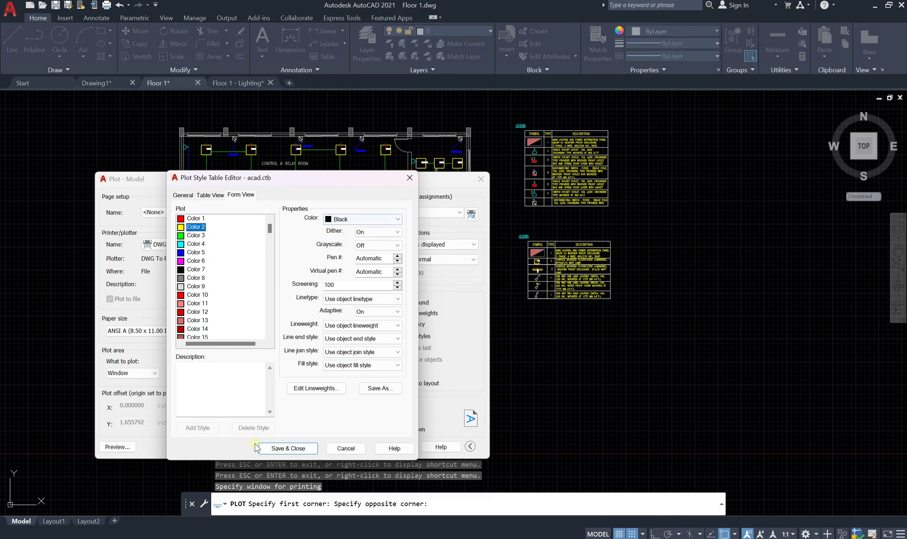
left_click(288, 448)
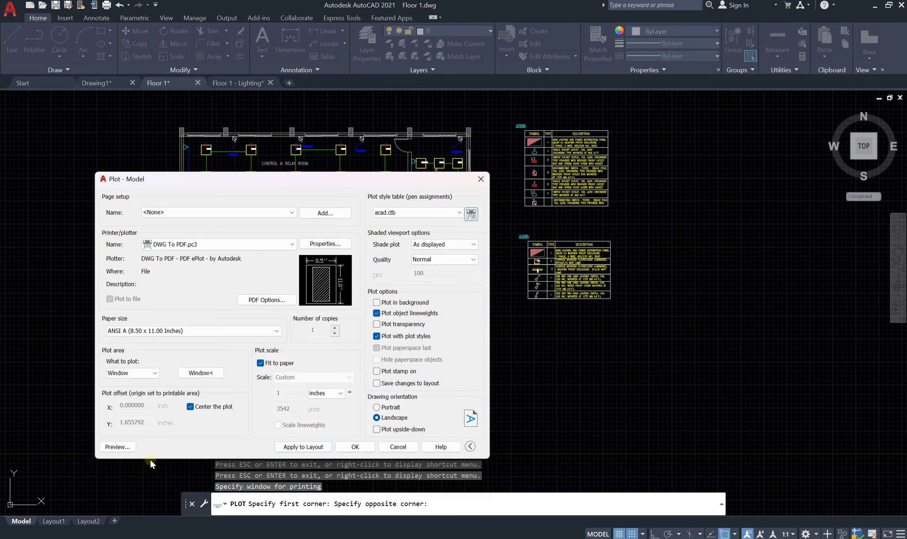
Step: Preview the plot with the edited acad.ctb, inspect the legends and the Control & Relay Room up close, and exit the preview
left_click(127, 447)
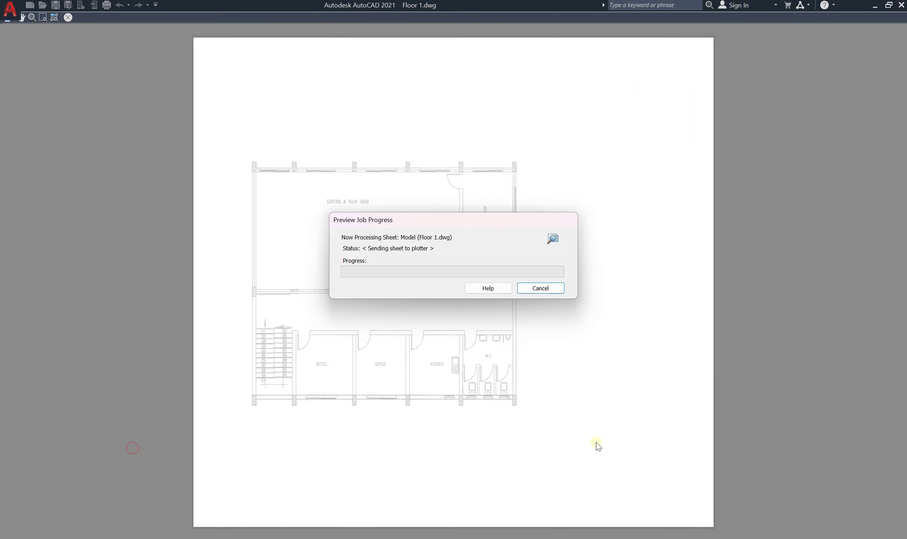
scroll(616, 223, "up", 5)
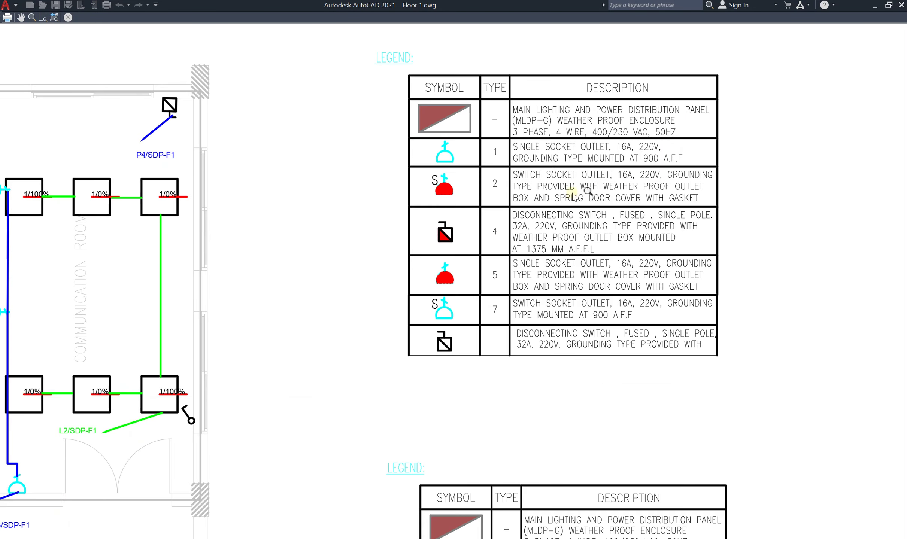
scroll(575, 313, "down", 5)
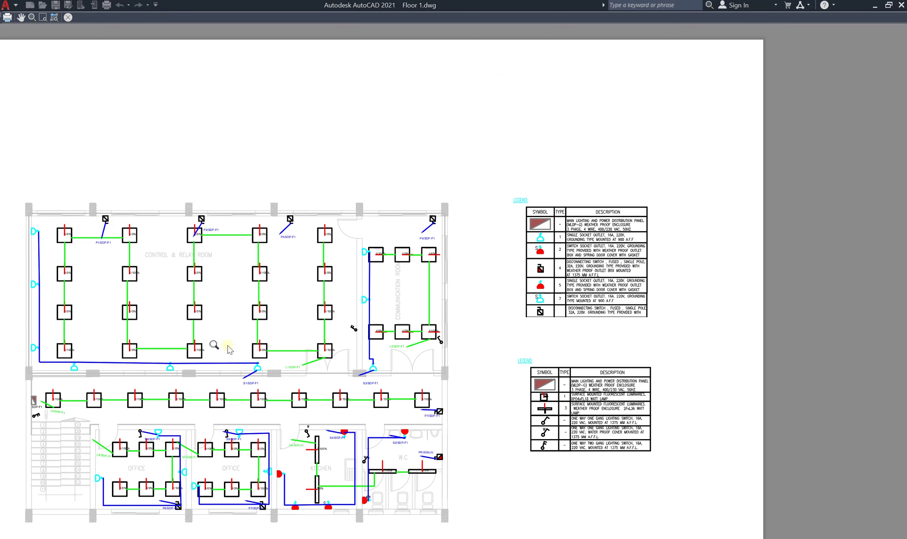
scroll(2, 339, "up", 4)
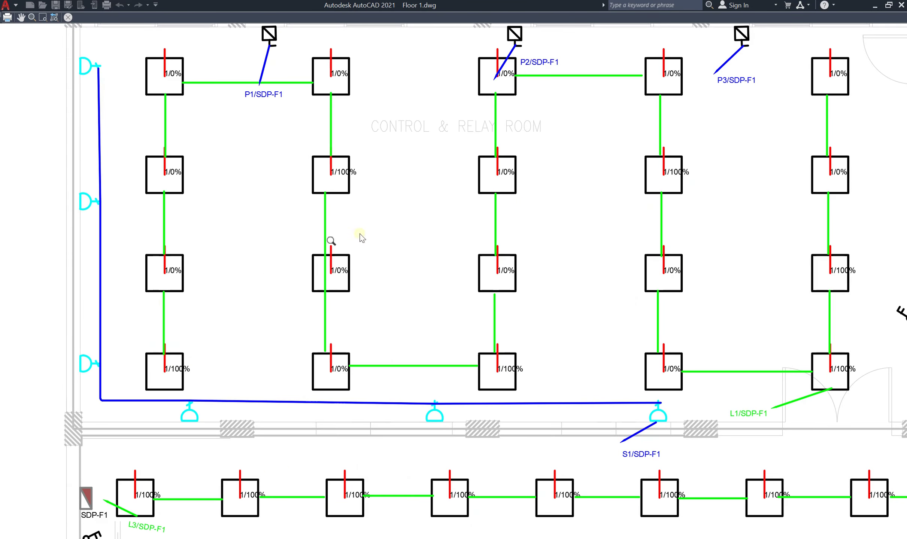
scroll(361, 238, "down", 5)
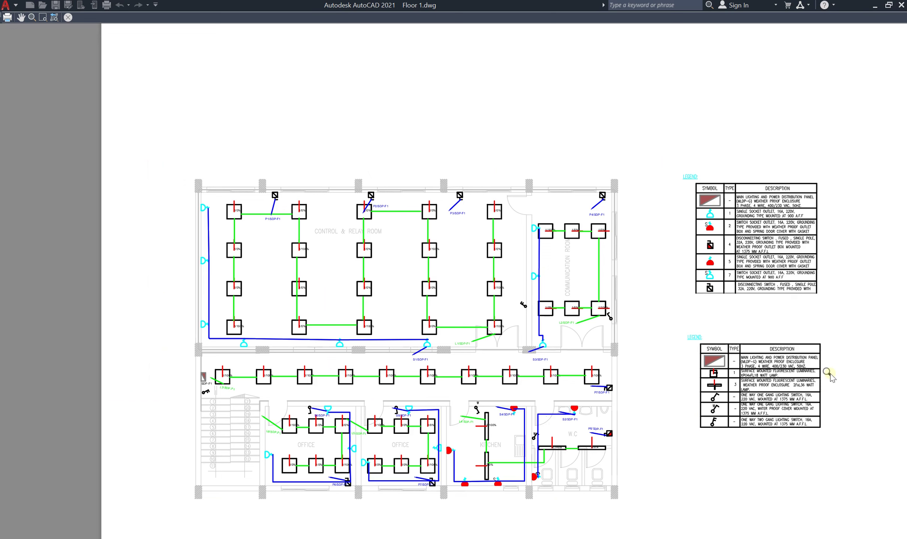
scroll(504, 318, "down", 2)
scroll(410, 243, "up", 2)
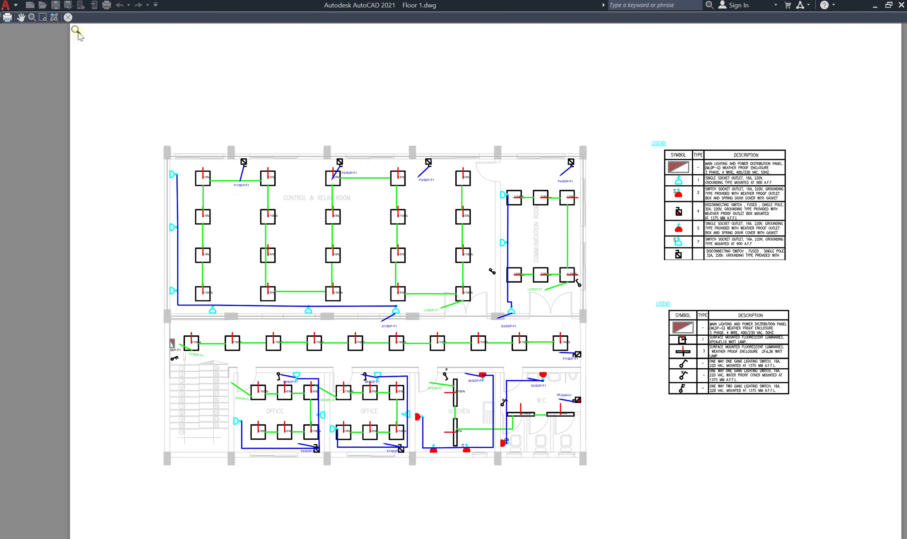
left_click(67, 17)
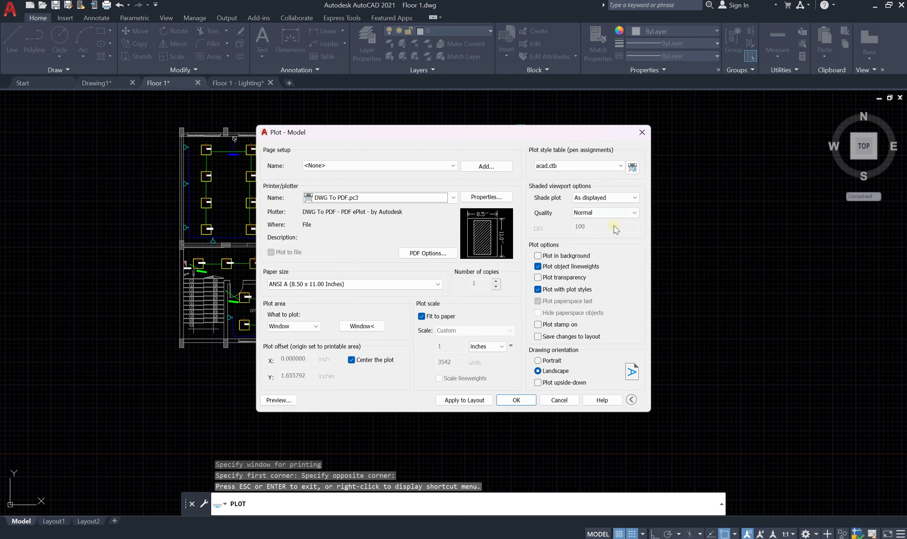
Step: Set the shaded viewport quality to Maximum, preview the sheet, and return to the plot settings
left_click(619, 212)
left_click(608, 249)
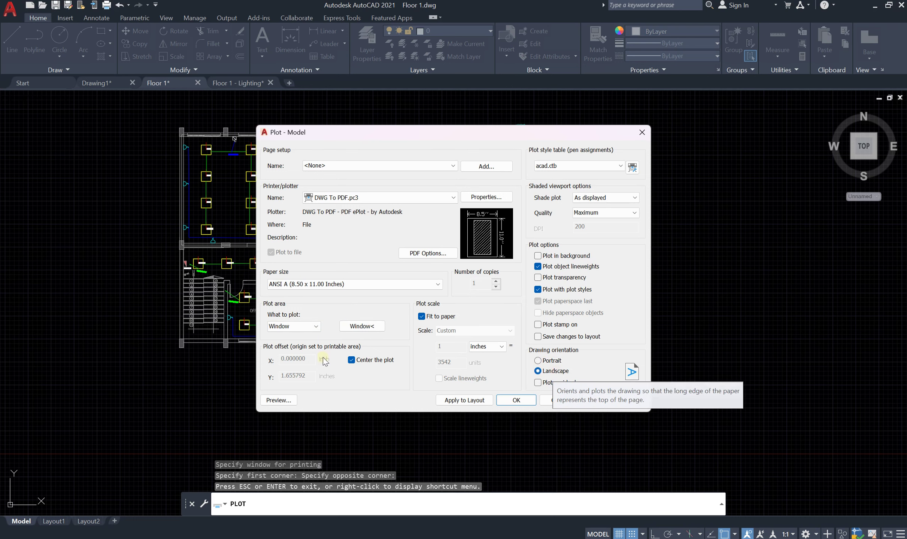
left_click(278, 400)
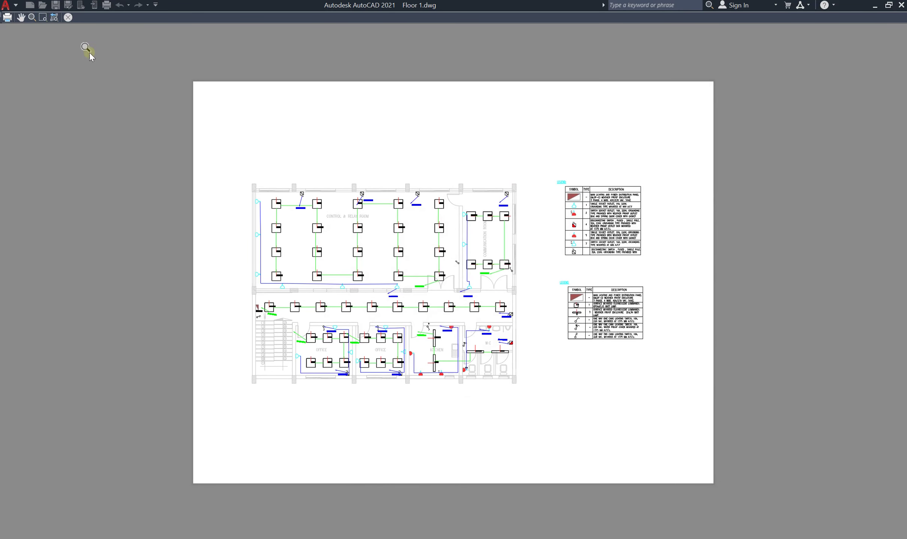
key("Escape")
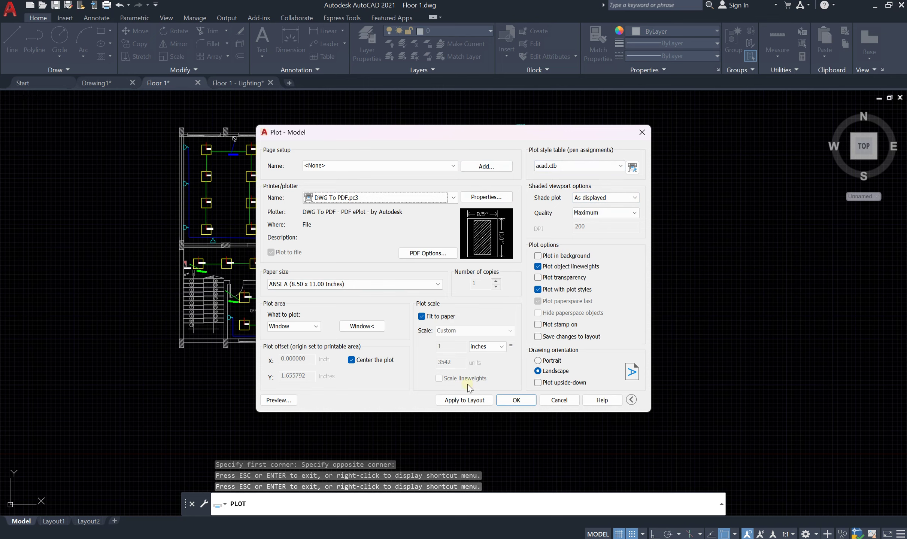
Step: Try the portrait drawing orientation, preview how the plan fits the sheet, and exit the preview
left_click(537, 361)
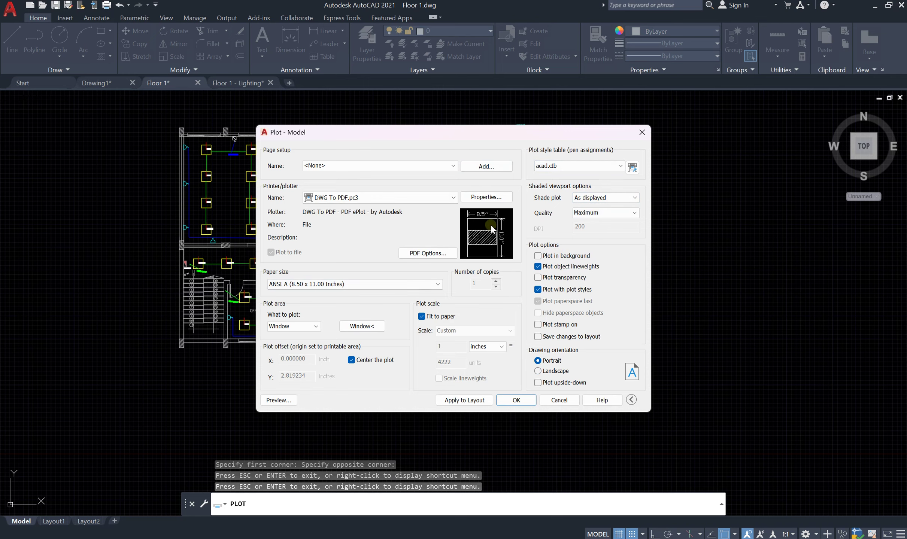
left_click(273, 400)
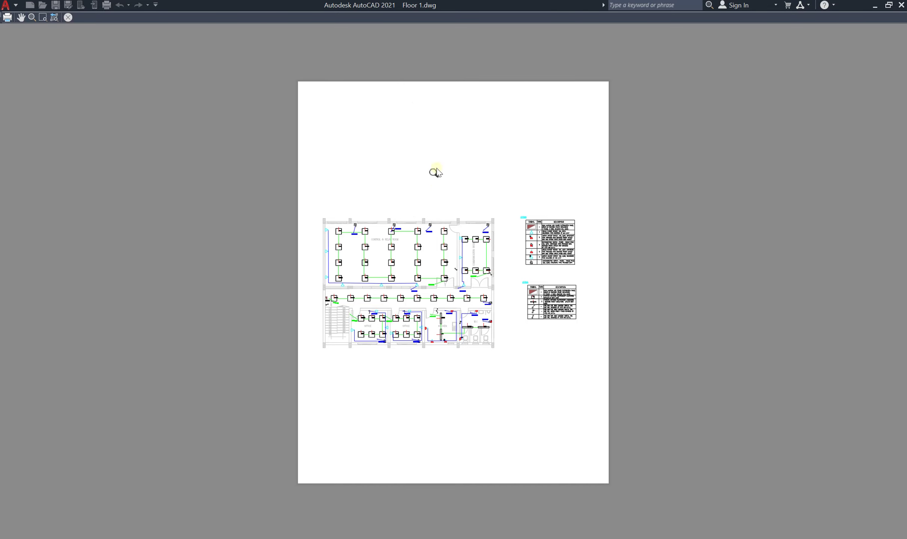
left_click(67, 17)
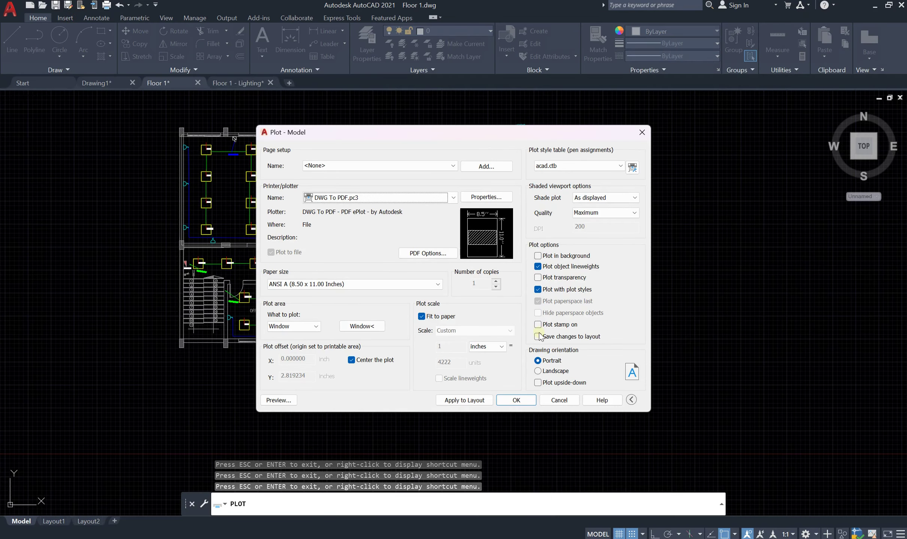
Step: Return the drawing orientation to landscape, preview the sheet, and exit the preview
left_click(553, 371)
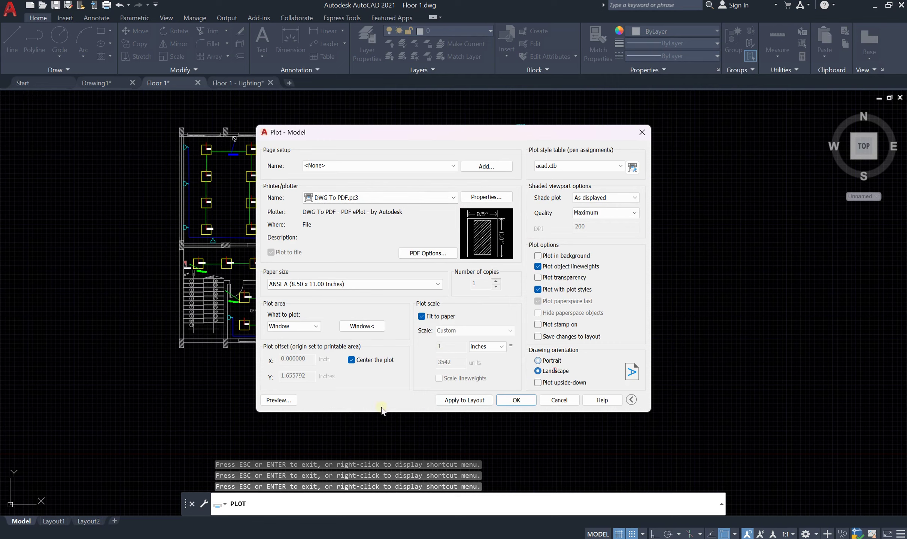
left_click(279, 400)
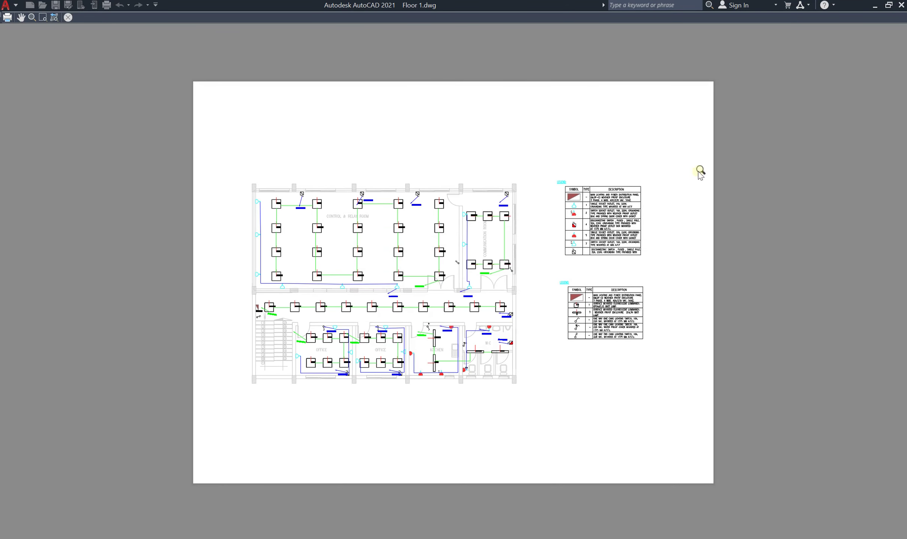
left_click(69, 19)
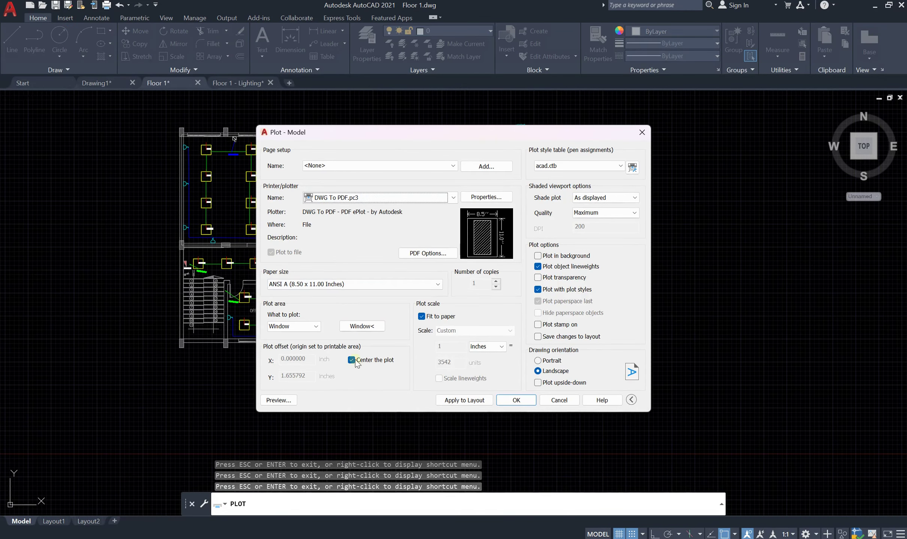
Step: Redefine the plot window more tightly around the floor plan and both legend tables
left_click(361, 326)
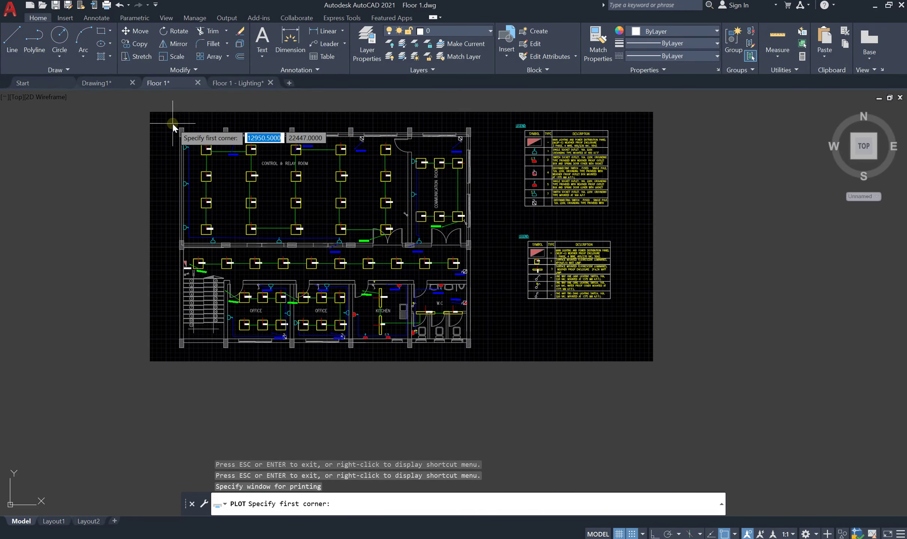
left_click(173, 121)
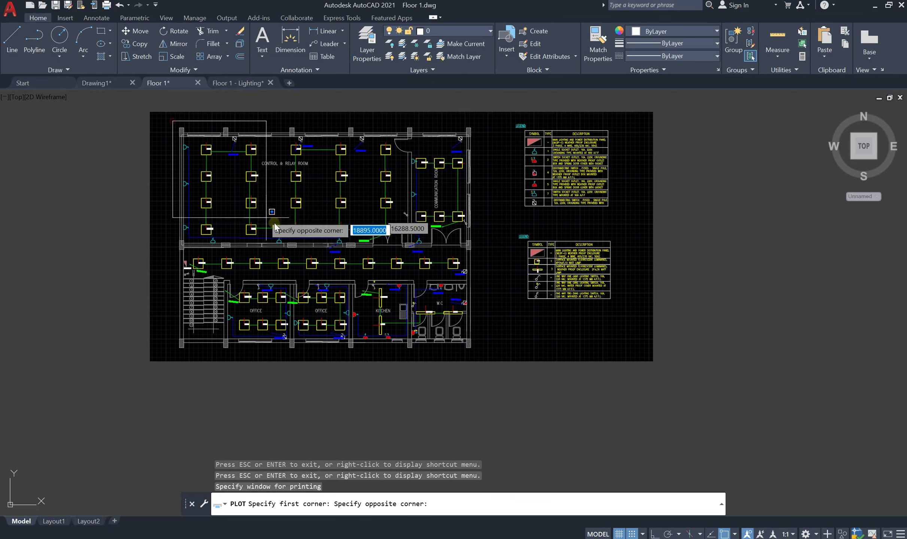
left_click(614, 351)
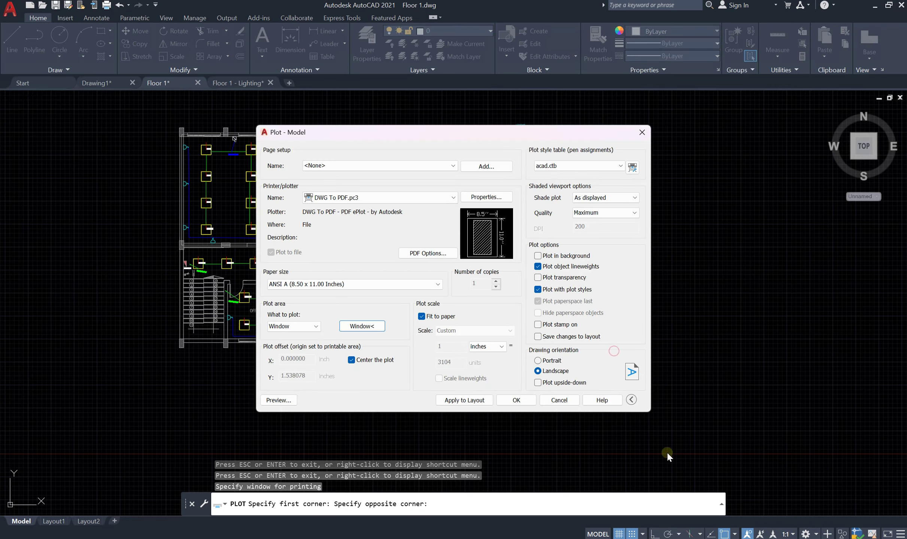
Step: Preview the plot with the tighter window, inspect the whole sheet and its details, and exit the preview
left_click(278, 399)
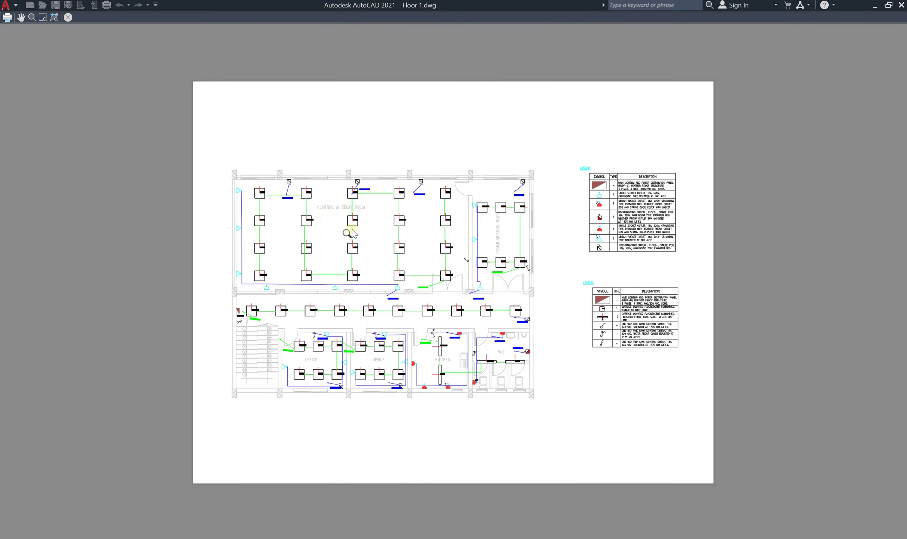
scroll(256, 245, "up", 5)
scroll(256, 247, "down", 5)
scroll(449, 292, "up", 3)
scroll(449, 292, "down", 3)
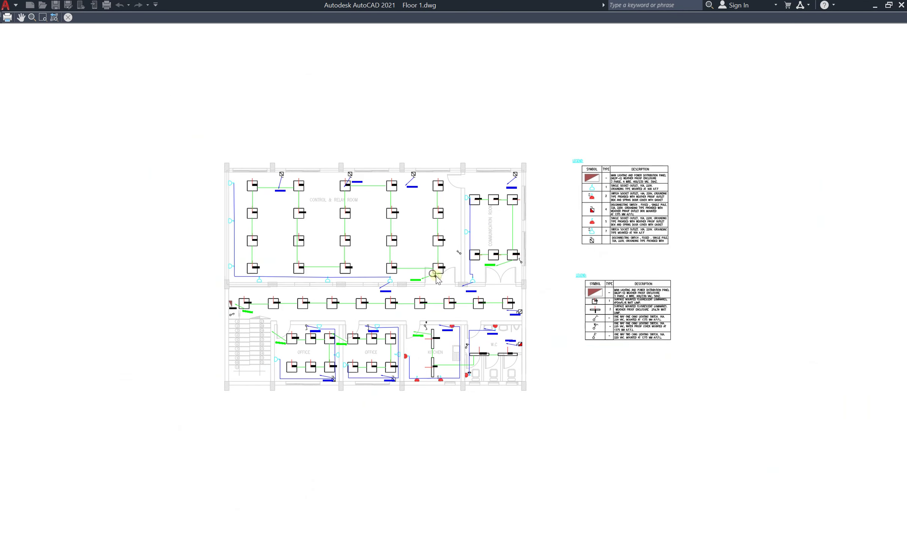
scroll(317, 277, "down", 2)
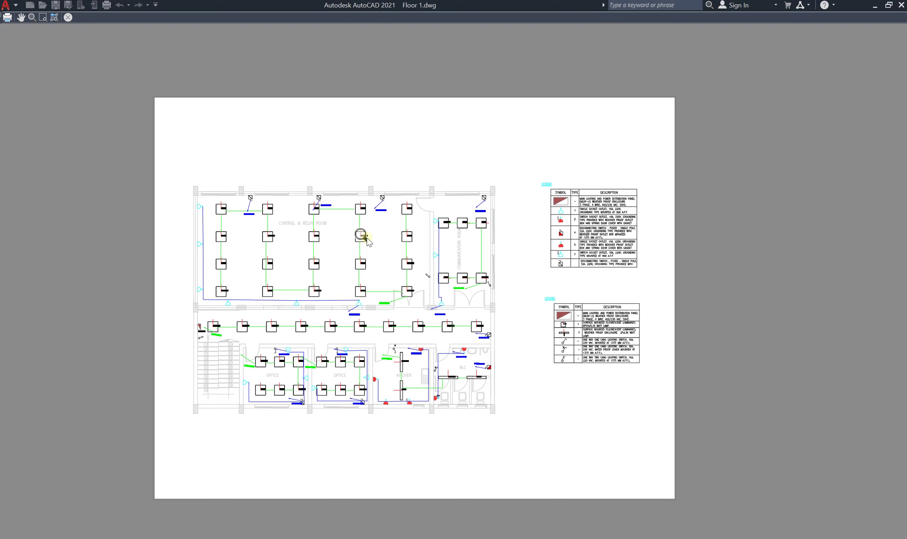
left_click(68, 17)
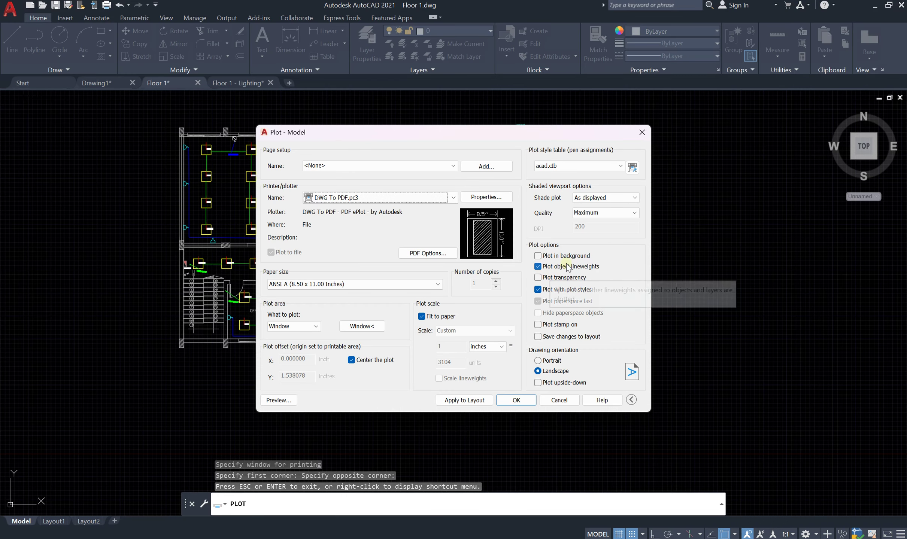
Step: Preview the plot with object lineweights enabled, examine the line thickness around the rooms and corridor, and exit the preview
left_click(279, 400)
scroll(410, 261, "up", 5)
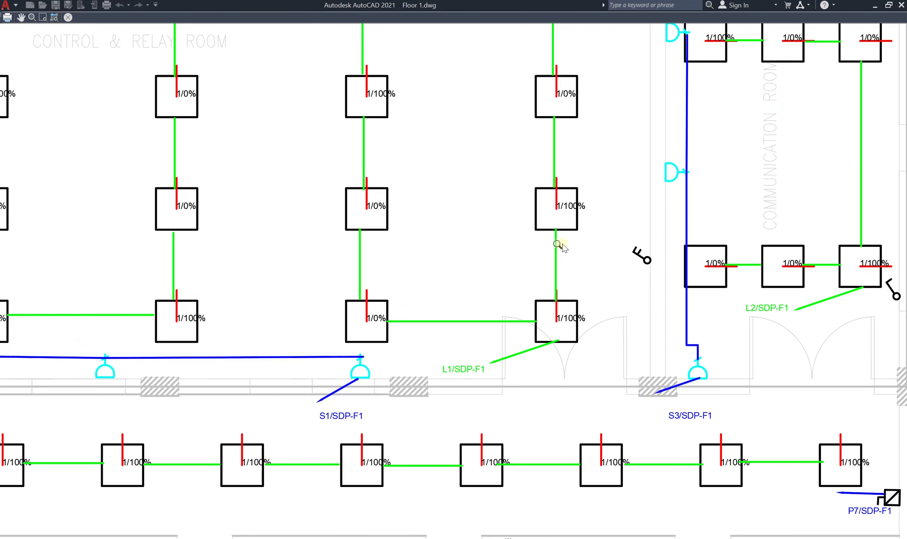
scroll(354, 322, "down", 5)
scroll(171, 334, "up", 5)
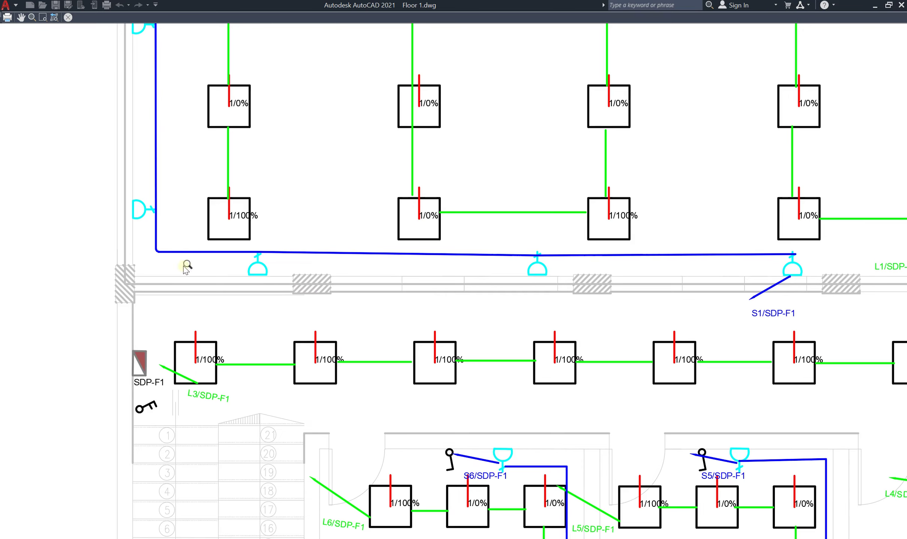
scroll(120, 252, "down", 5)
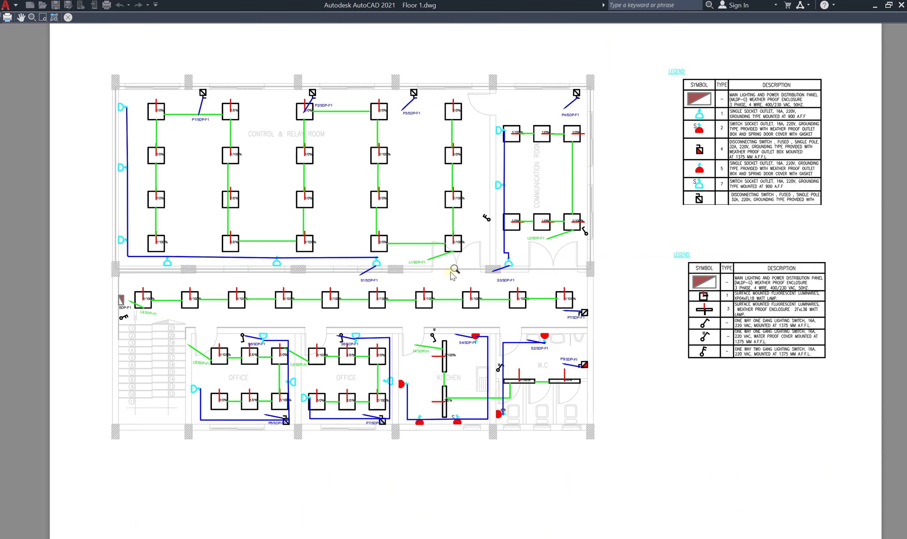
left_click(67, 17)
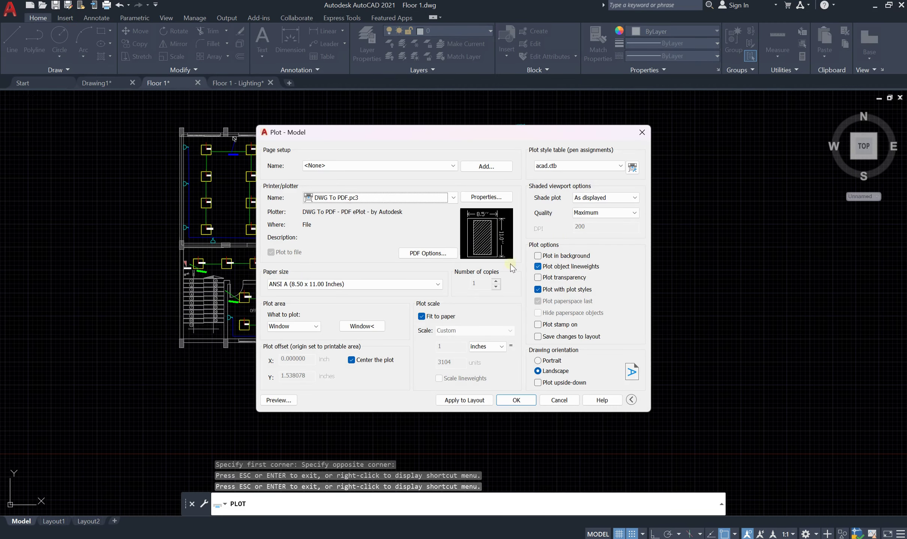
Step: Turn off plotting of object lineweights and preview the plan, examining its line thickness up close
left_click(538, 266)
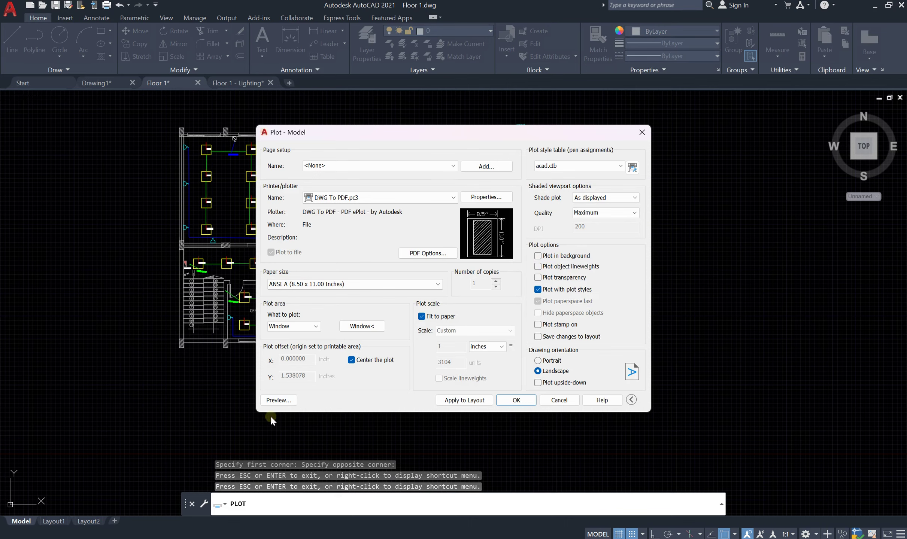
left_click(277, 399)
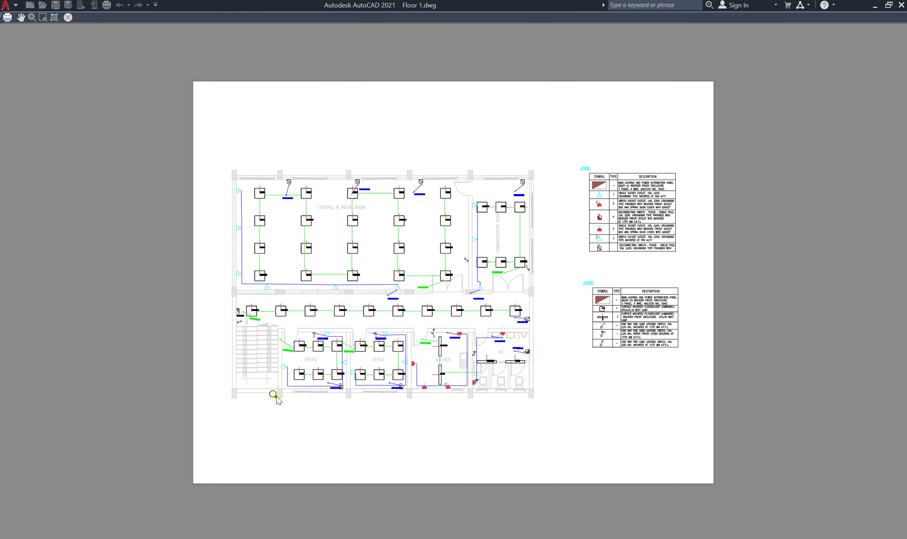
scroll(243, 283, "up", 5)
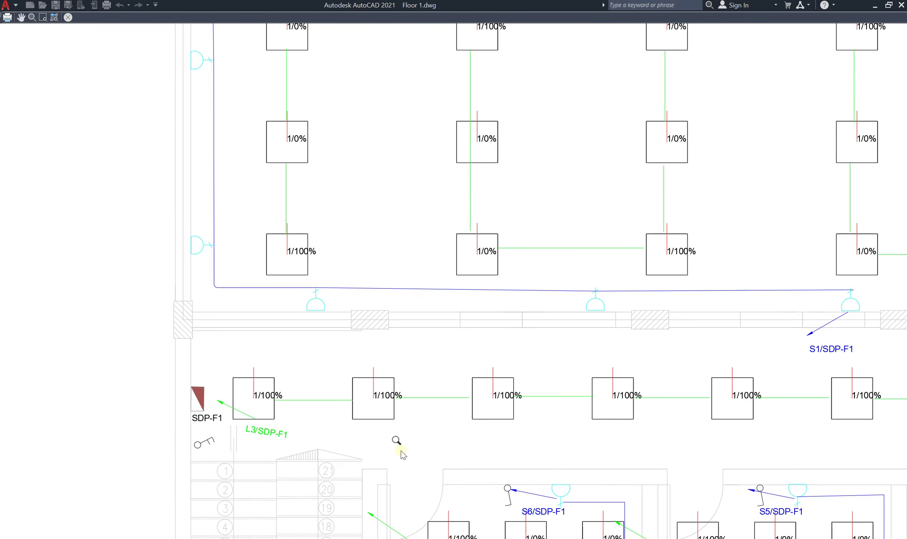
scroll(397, 441, "down", 5)
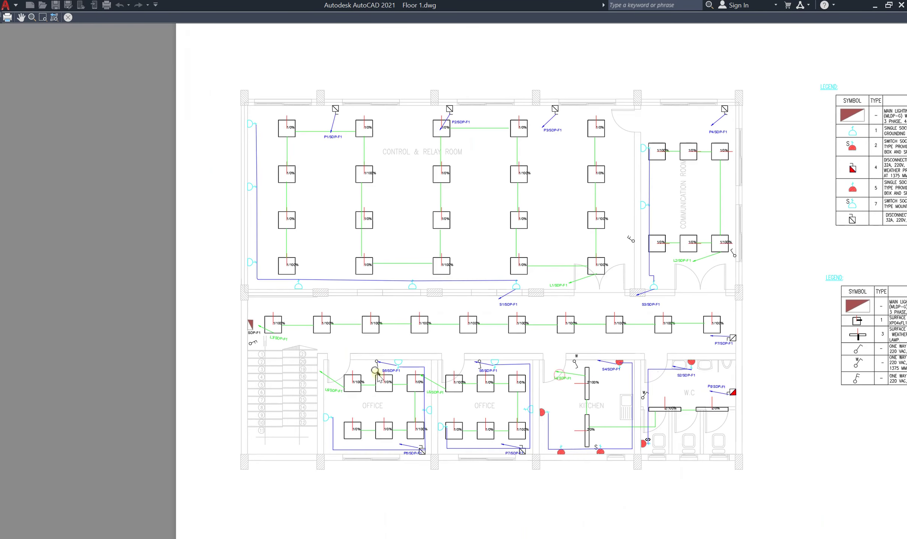
Step: Inspect the floor plan rooms and the legend tables up close in the preview without object lineweights, and exit the preview
scroll(375, 387, "up", 4)
scroll(293, 329, "down", 9)
scroll(540, 319, "up", 8)
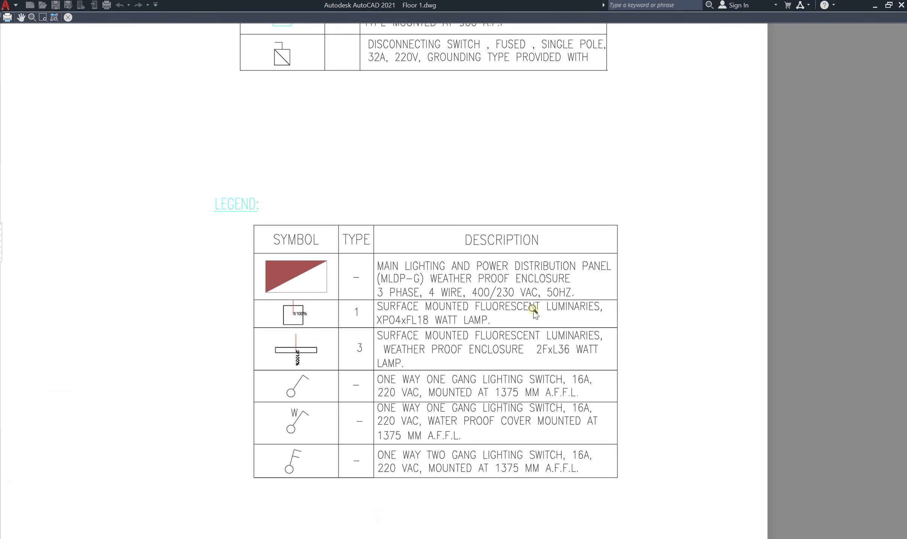
scroll(269, 258, "down", 5)
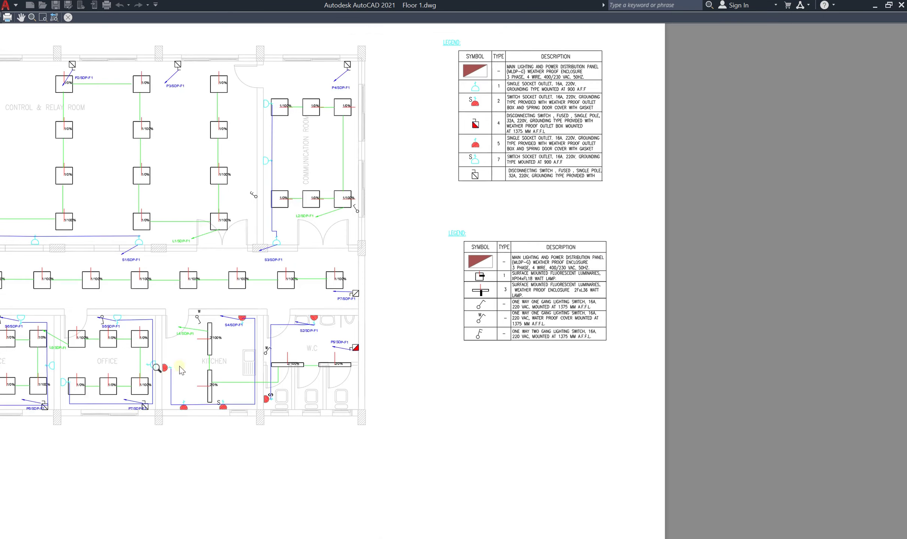
scroll(176, 361, "down", 3)
scroll(249, 356, "up", 8)
scroll(473, 391, "down", 8)
scroll(629, 394, "up", 8)
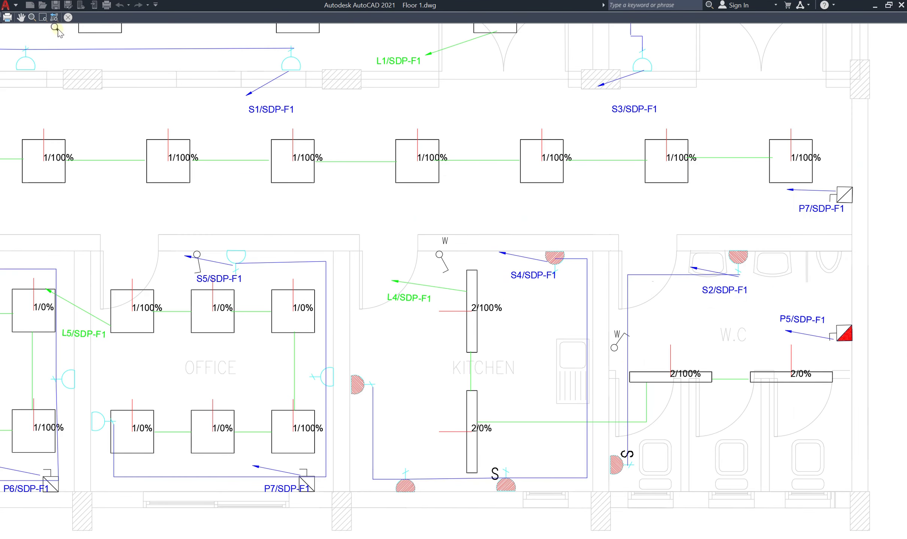
left_click(67, 17)
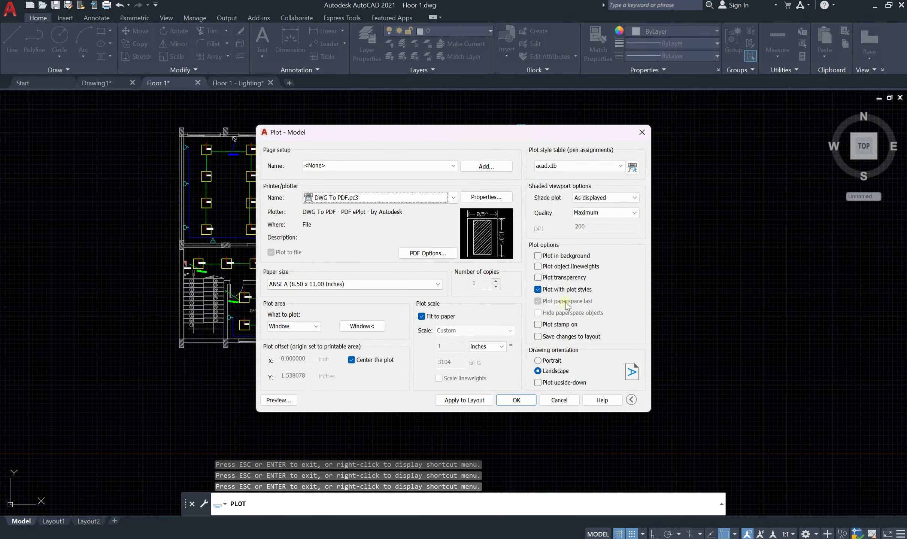
Step: Turn plotting of object lineweights back on, preview the plan, examine the line thickness around the corridor and offices, and exit the preview
left_click(279, 400)
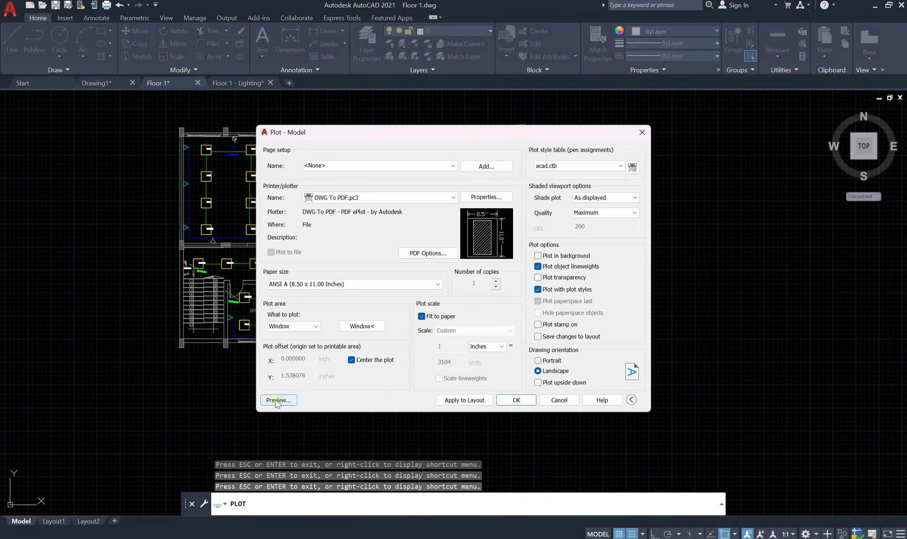
scroll(464, 320, "up", 5)
scroll(464, 320, "up", 2)
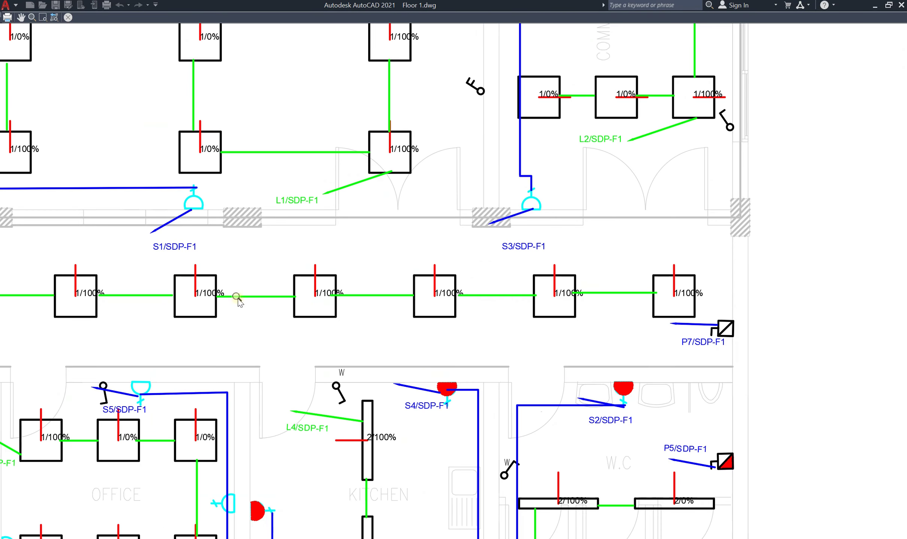
scroll(561, 255, "down", 6)
scroll(365, 312, "up", 4)
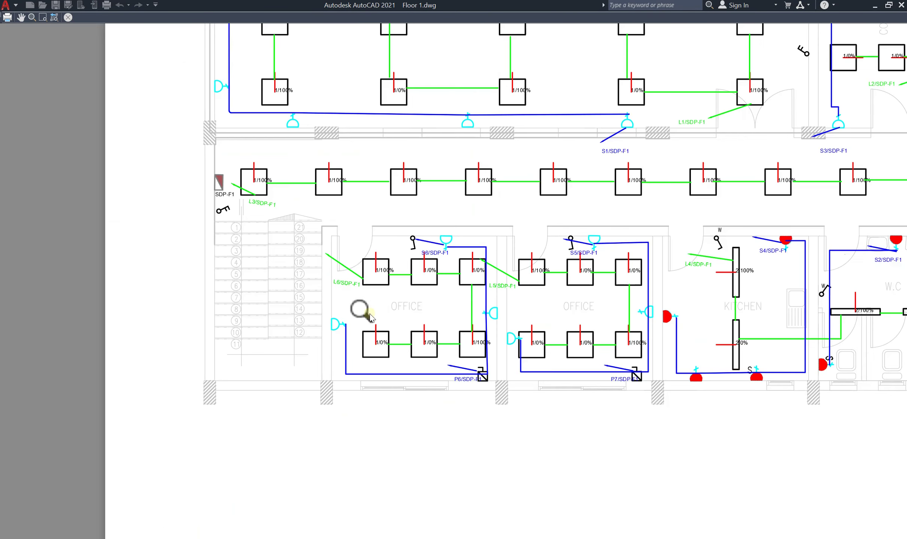
scroll(151, 328, "down", 6)
scroll(391, 273, "up", 6)
key("Escape")
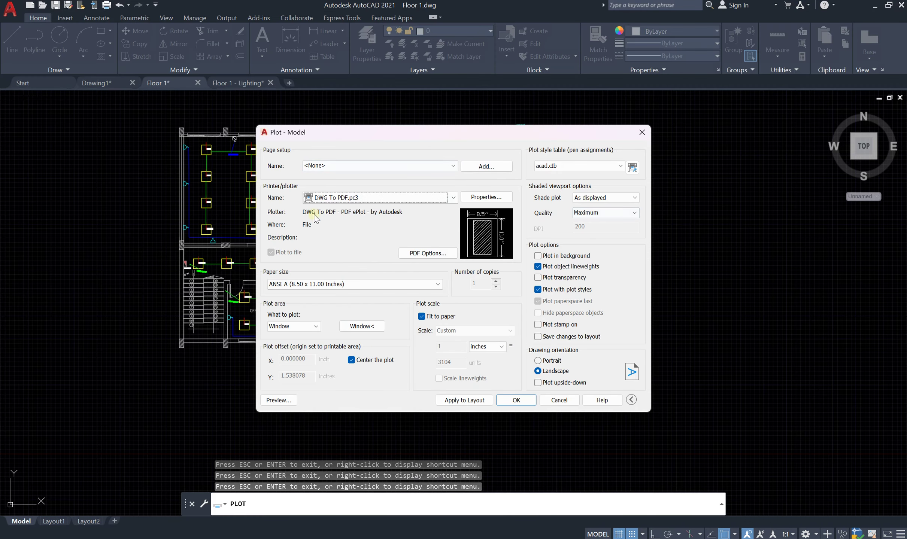
Step: Save the current plot settings as a page setup named Electrical1 and check the list of saved page setups
left_click(486, 166)
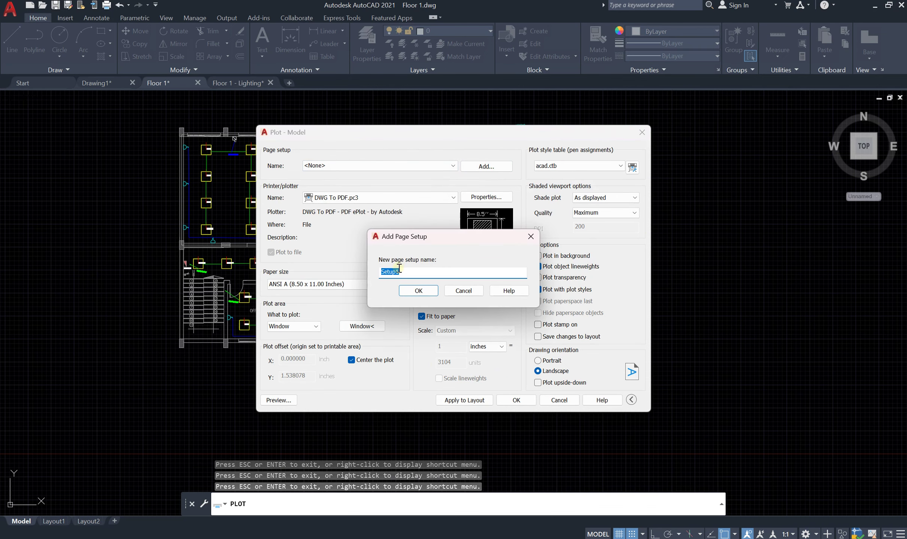
key("Caps_Lock")
key("Caps_Lock")
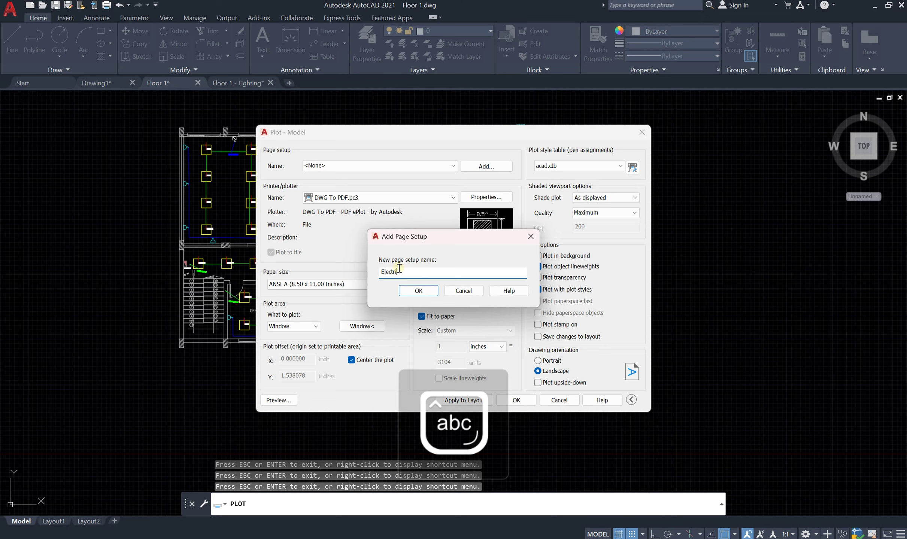
type("Electrical1")
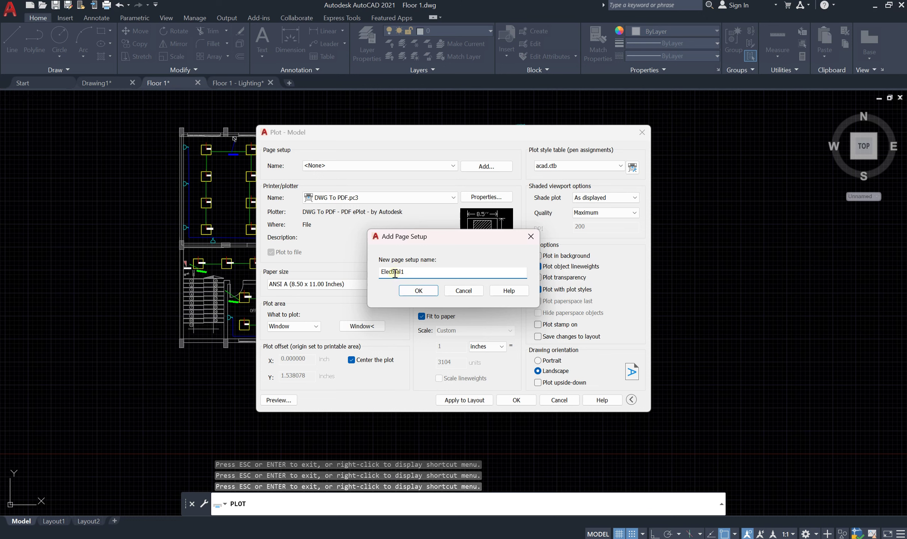
left_click(394, 272)
left_click(410, 292)
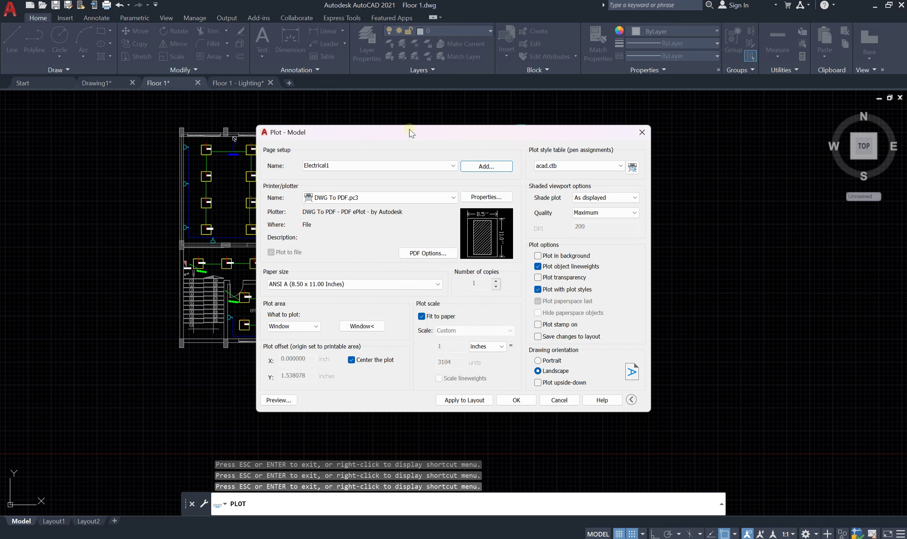
left_click_drag(411, 132, 388, 133)
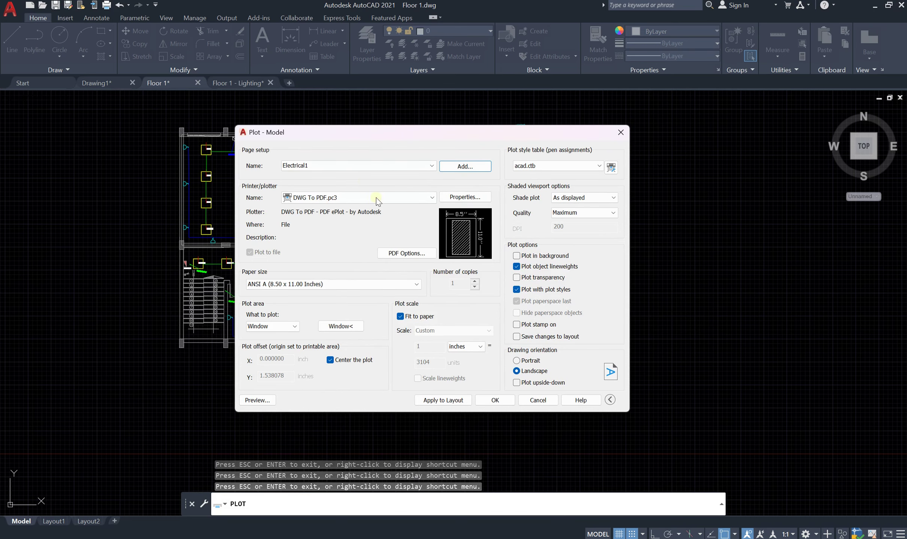
left_click(429, 167)
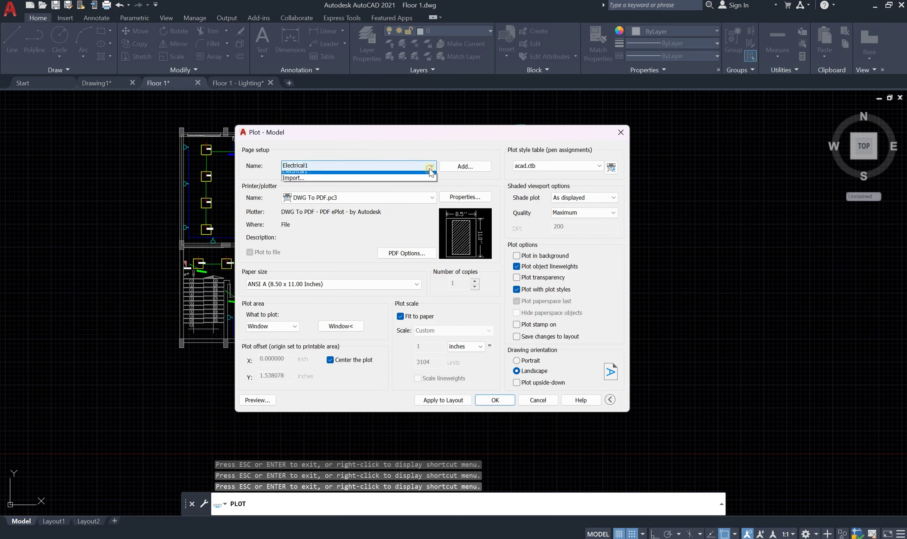
left_click(427, 188)
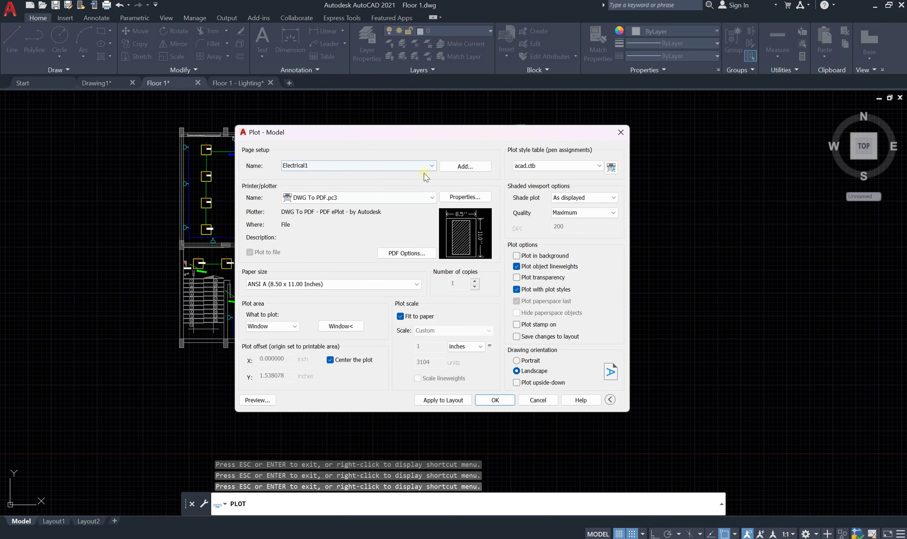
Step: Plot the drawing to the Desktop as a PDF named Floor 1-Model.pdf
left_click_drag(410, 131, 503, 131)
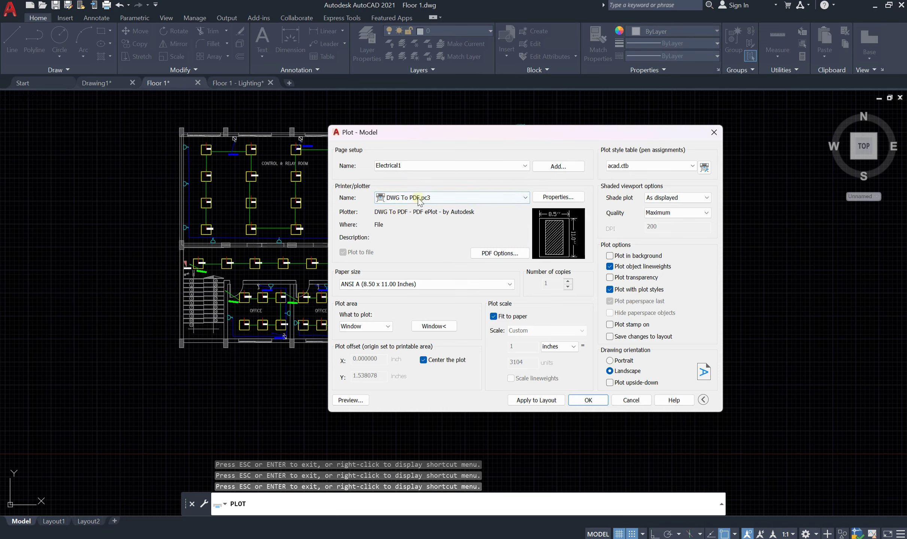
left_click(586, 400)
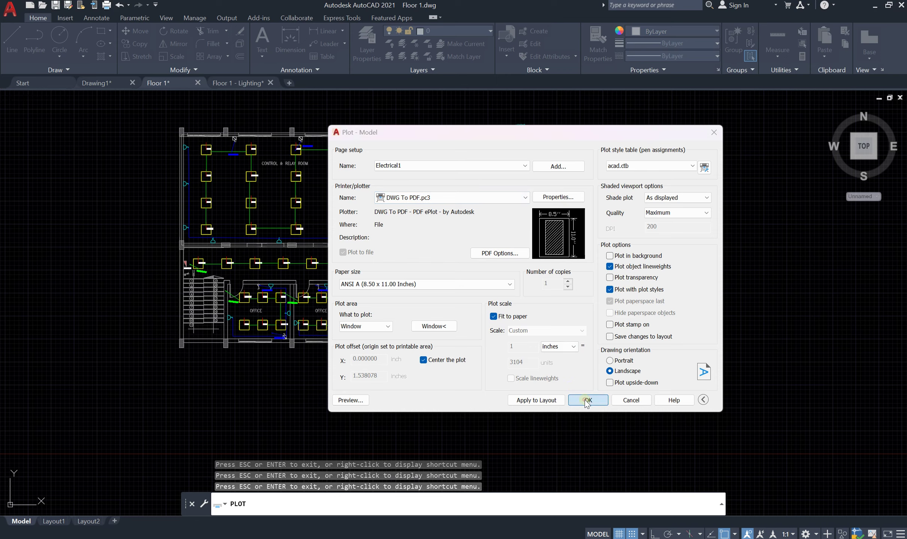
left_click(387, 241)
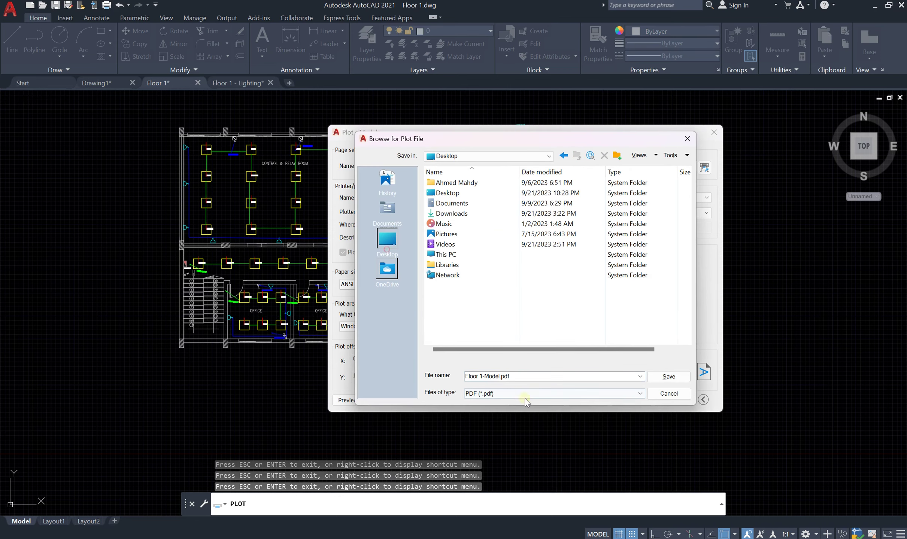
left_click(673, 376)
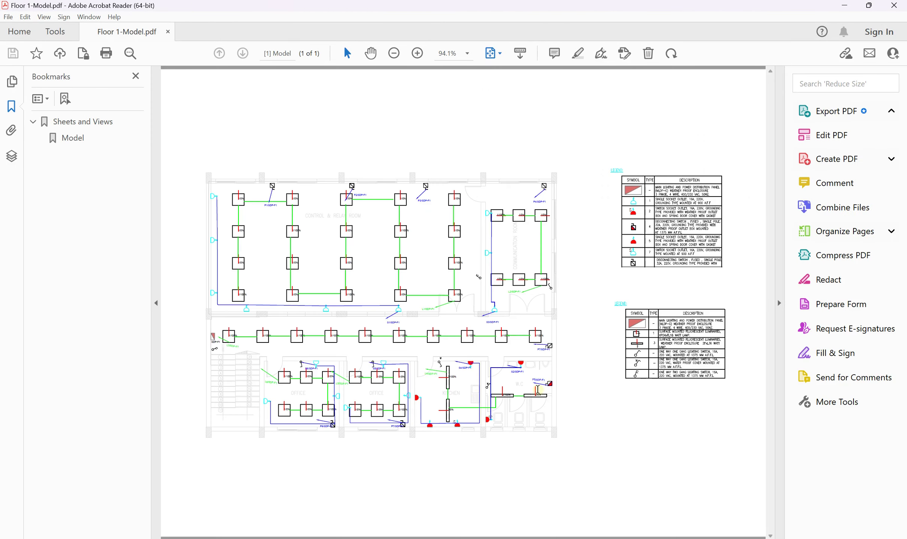
Step: Close the comment tools in Adobe Acrobat Reader and enlarge the plotted PDF to 200%
left_click(646, 290)
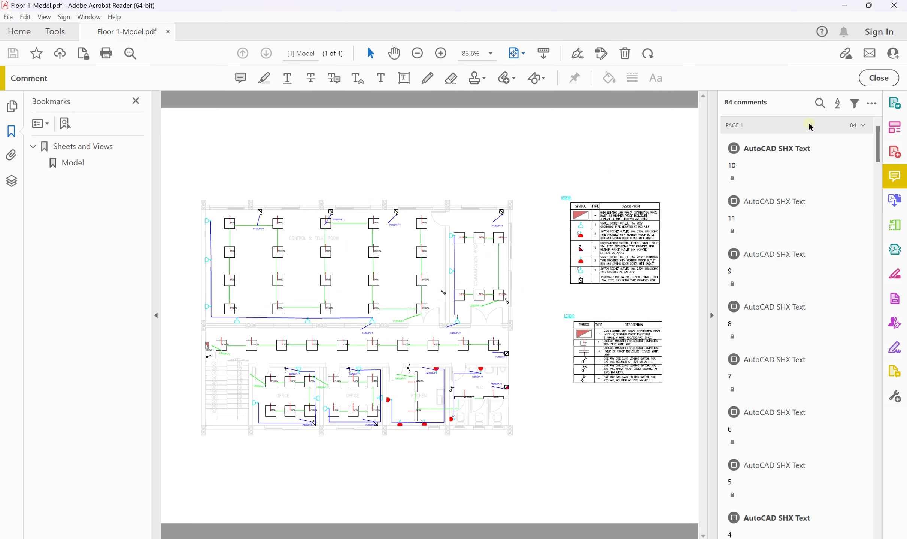
left_click(874, 79)
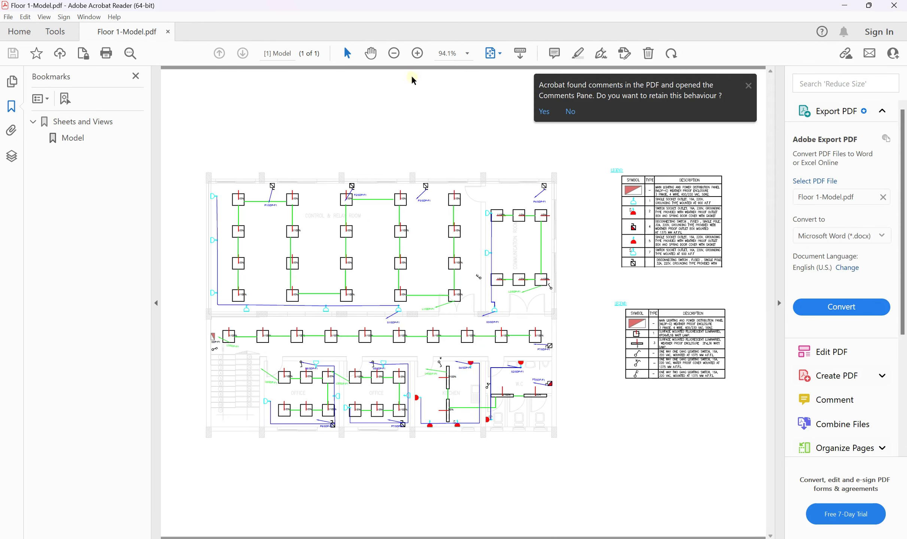
left_click(418, 54)
left_click(417, 54)
left_click(417, 53)
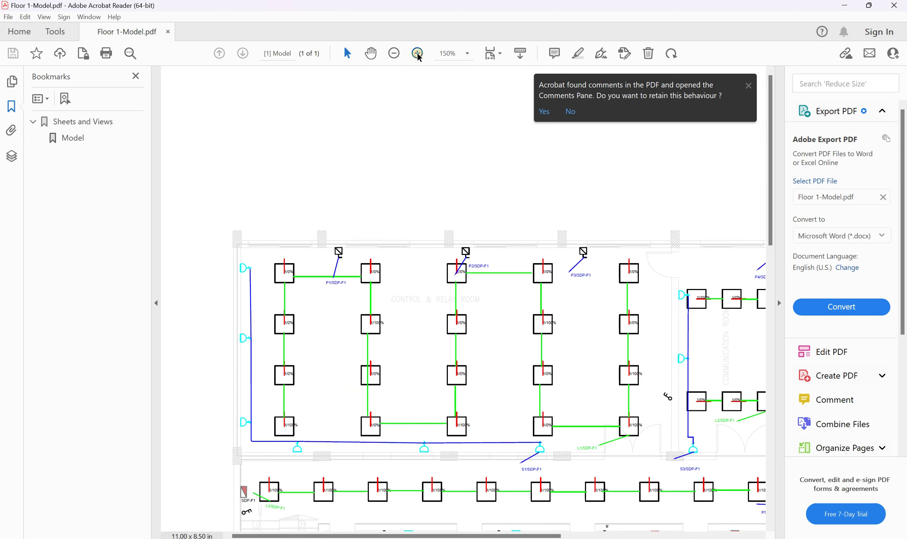
left_click(418, 53)
Step: Inspect the rooms, corridor and both legend tables across the plotted PDF with the Hand tool, and return to AutoCAD
left_click(370, 53)
left_click_drag(494, 435, 427, 211)
scroll(543, 494, "down", 5)
mouse_move(542, 494)
left_mouse_down()
mouse_move(496, 412)
mouse_move(416, 423)
left_mouse_up()
scroll(486, 374, "up", 10)
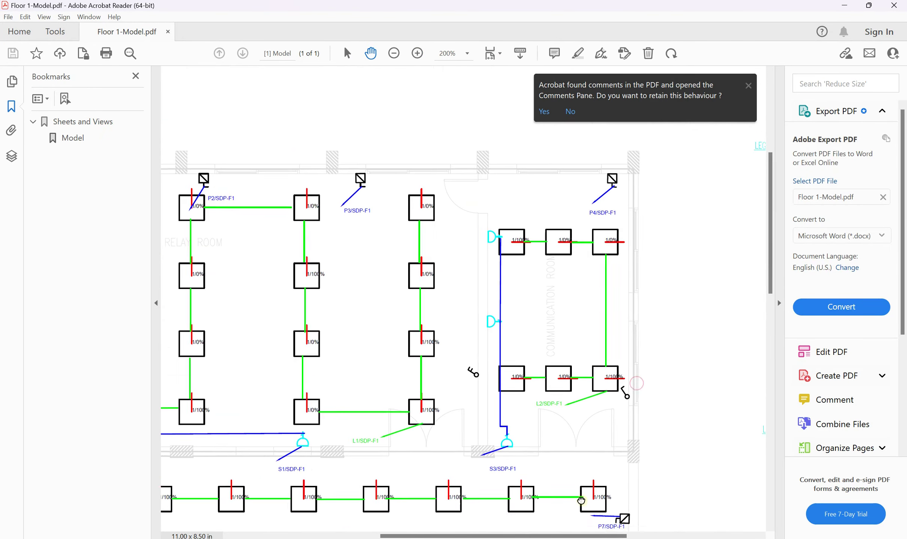
scroll(485, 380, "down", 9)
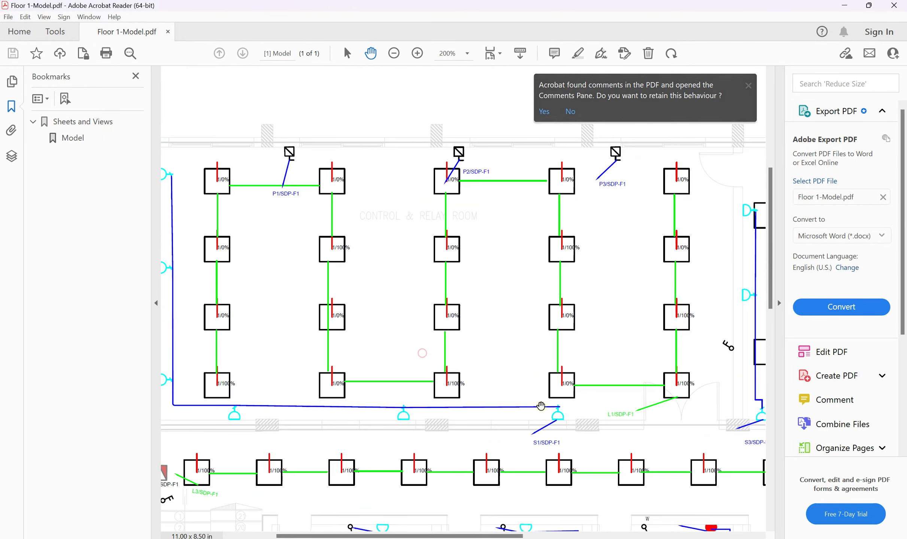
scroll(513, 285, "right", 10)
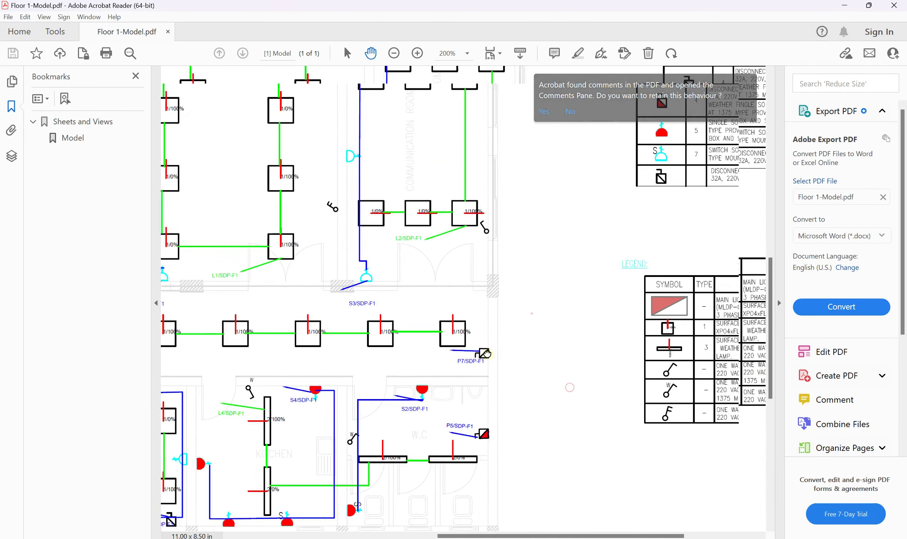
left_click(555, 313)
scroll(553, 322, "up", 4)
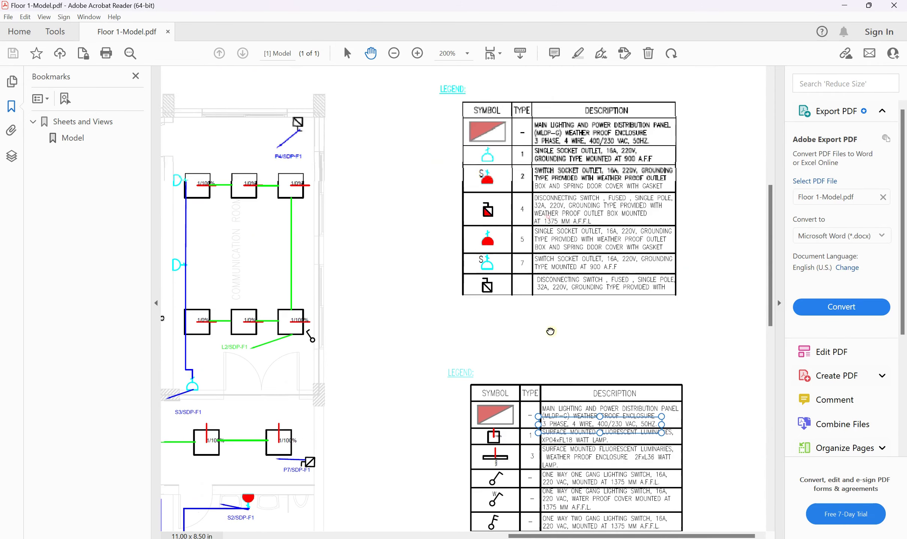
left_click(844, 8)
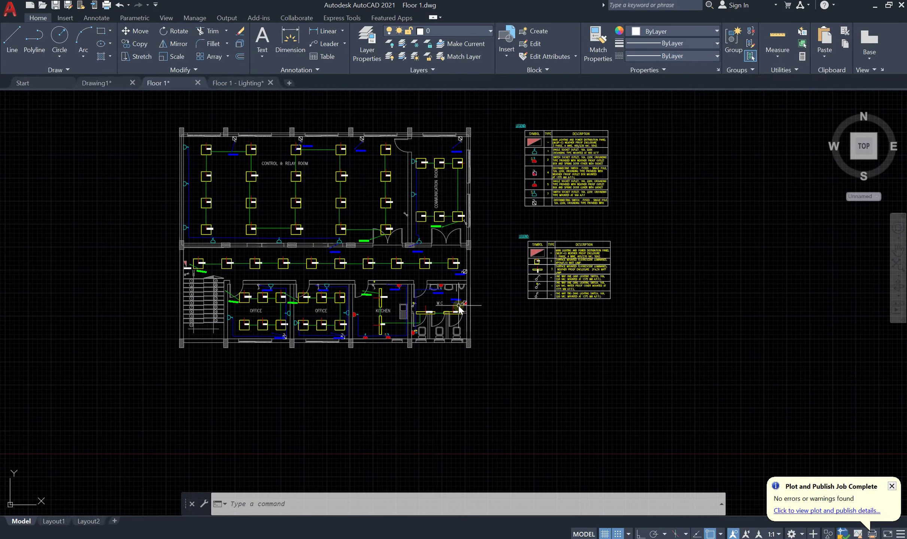